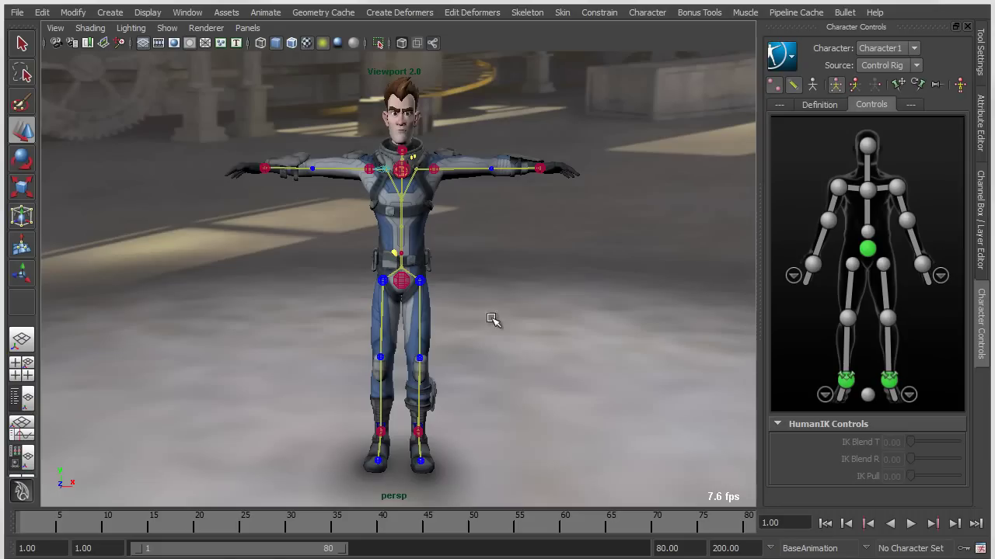
Lower the character's left arm by moving its wrist effector down and in toward the body
mouse_move(411, 318)
left_mouse_down("alt")
mouse_move(533, 311)
mouse_move(414, 309)
left_mouse_up("alt")
right_click_drag(414, 308, 591, 432, "alt")
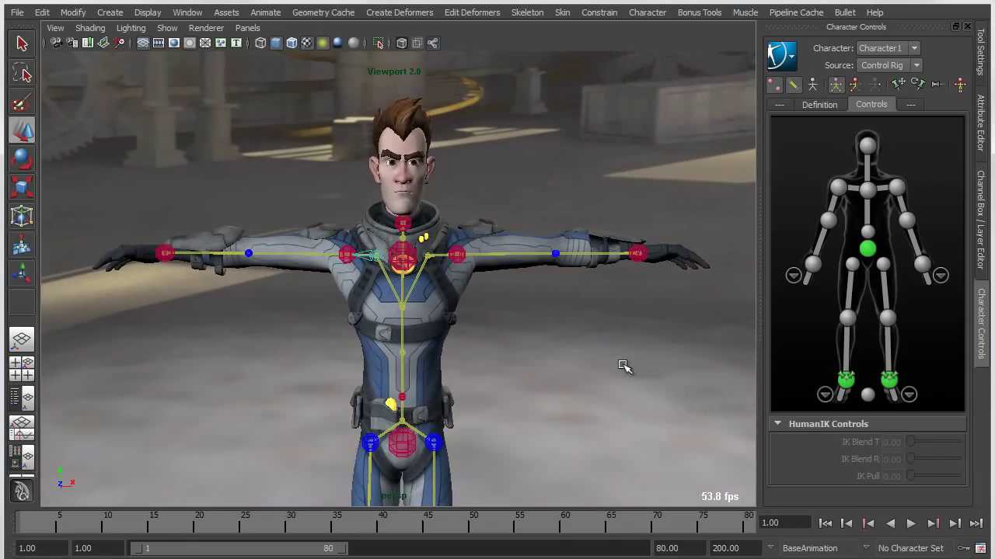
left_click(637, 253)
right_click_drag(706, 344, 624, 343, "alt")
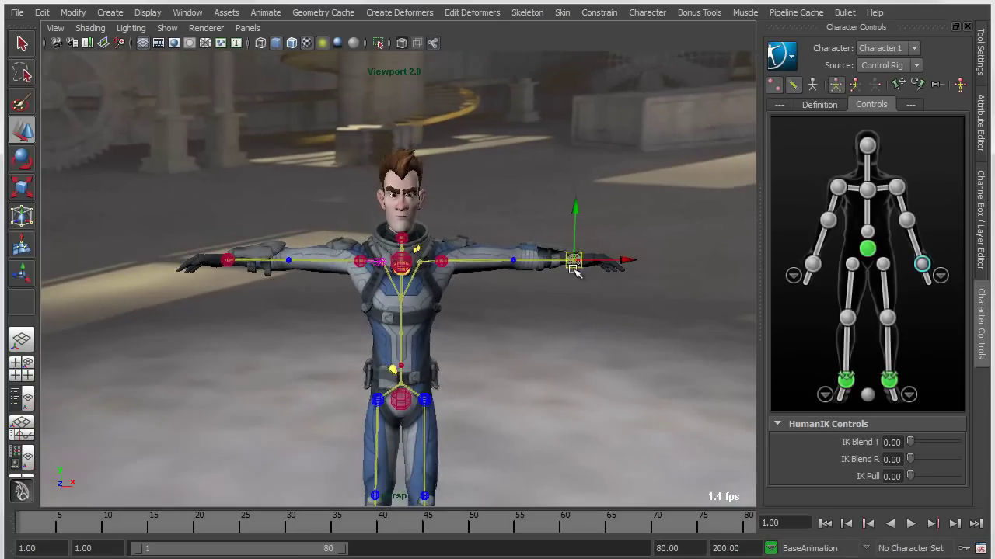
left_click_drag(577, 265, 491, 352)
Rotate the left upper arm to swing the arm up and outward from the body
left_click(453, 289)
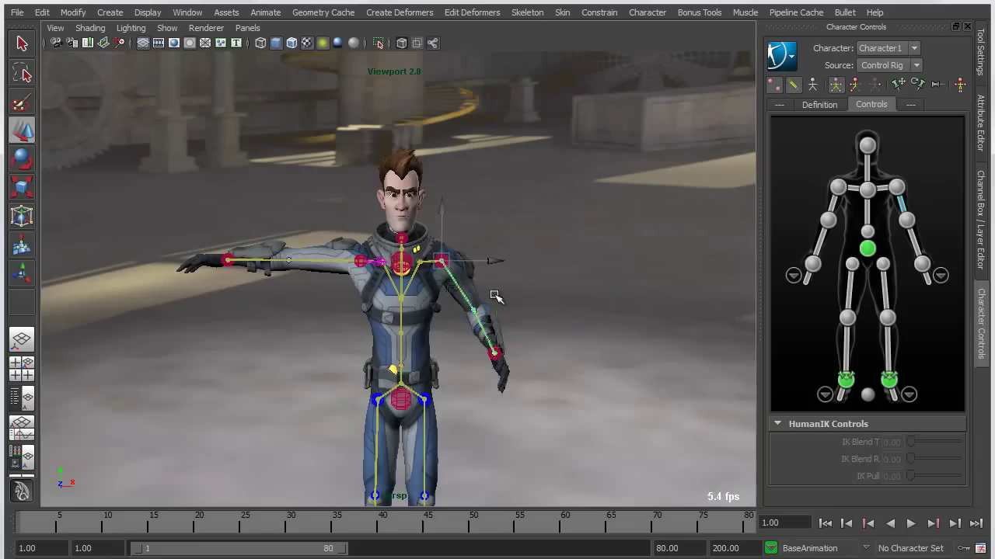
key("e")
left_click_drag(480, 303, 544, 250)
Move the left wrist effector down and outward so the full-body IK pulls the torso into a lean
left_click(542, 247)
key("w")
middle_click_drag(562, 271, 551, 315)
left_click_drag(551, 314, 515, 247, "alt")
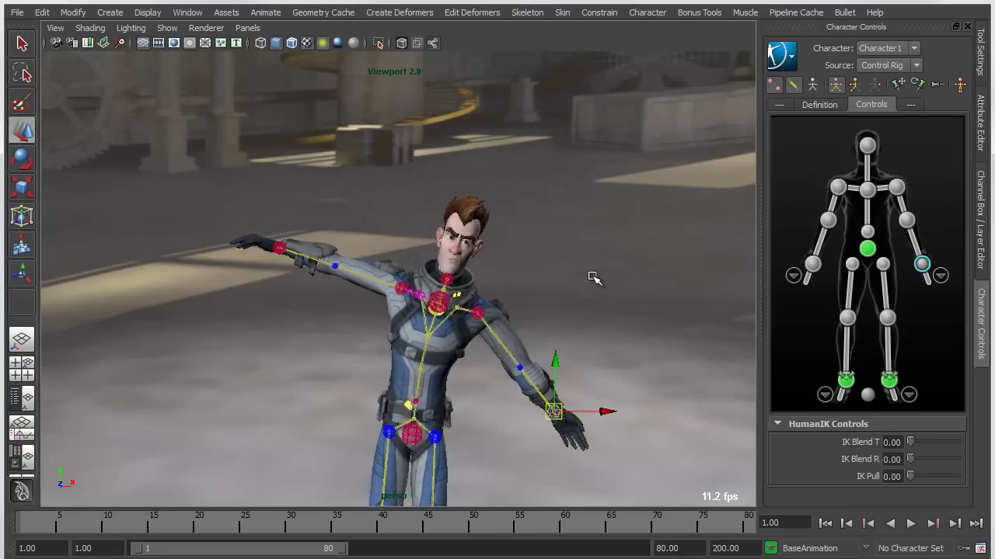
middle_click_drag(564, 298, 556, 279, "alt")
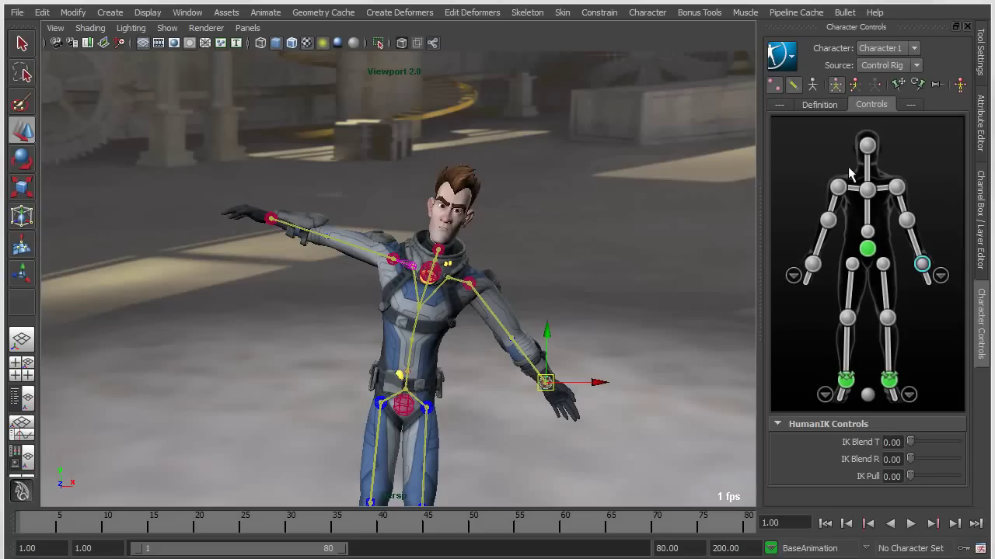
View the character's skeleton definition, and lower the right arm by moving its wrist effector selected from the character controls
left_click(818, 107)
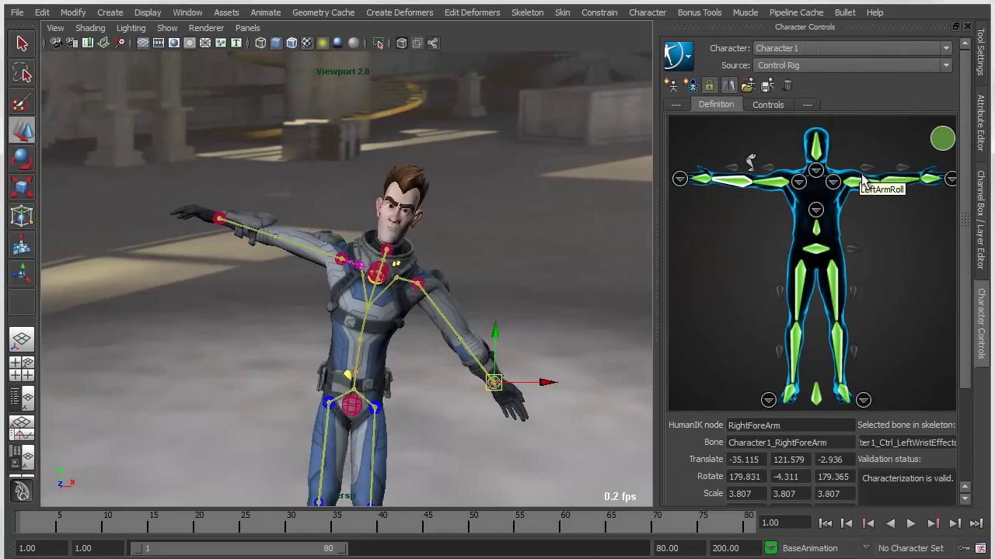
left_click(769, 104)
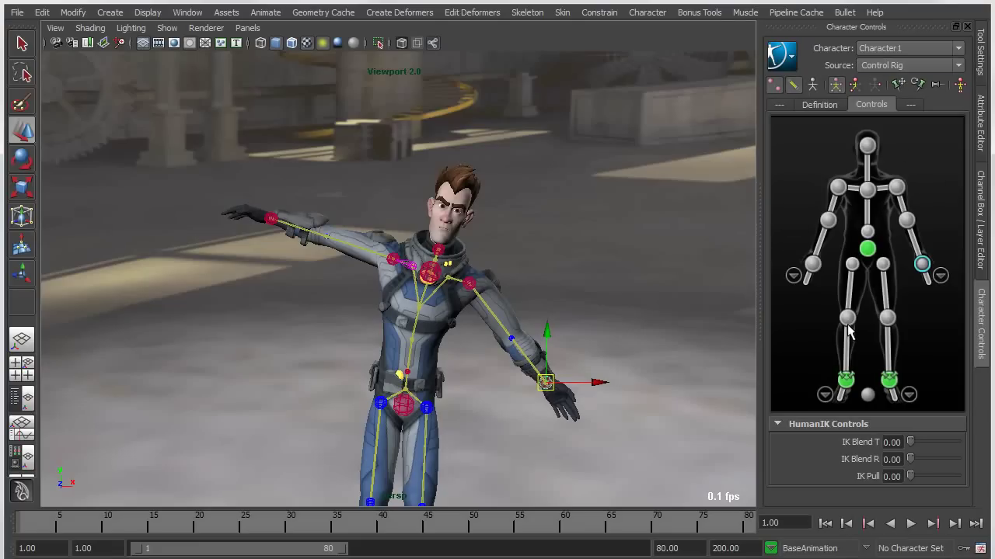
left_click(812, 265)
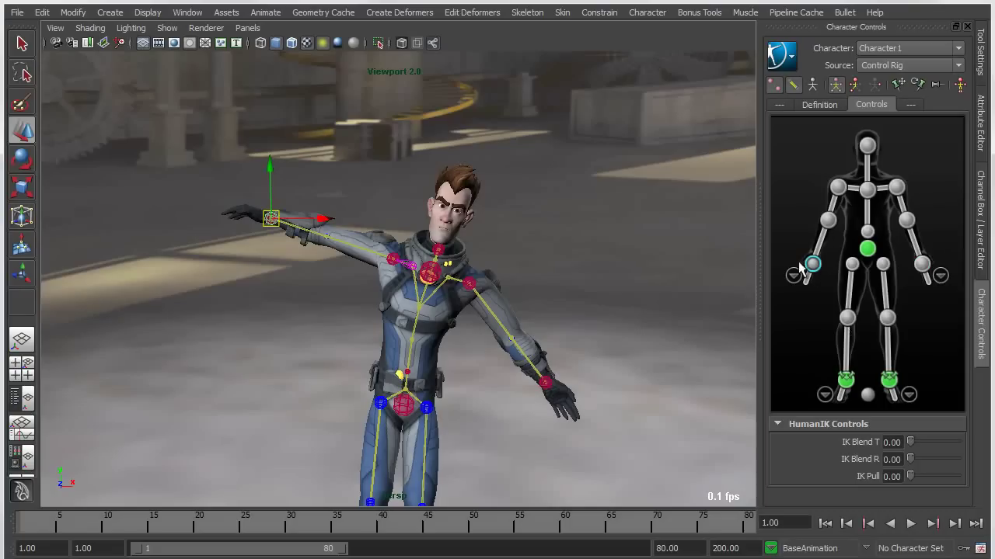
left_click_drag(270, 221, 281, 340)
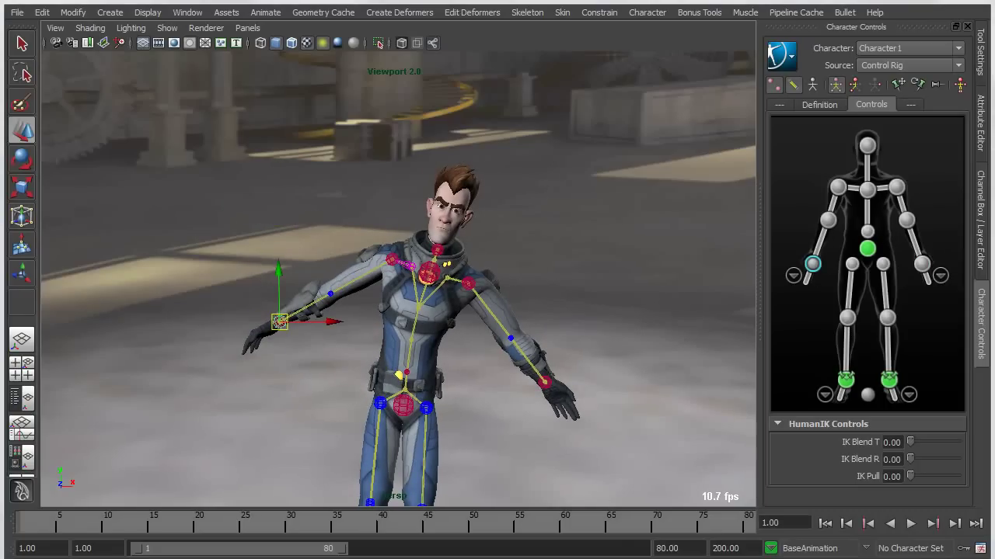
Detach the Controls options as a floating window and load the CharacterControlsConfig_T.xml UI configuration
left_click_drag(687, 0, 687, 24)
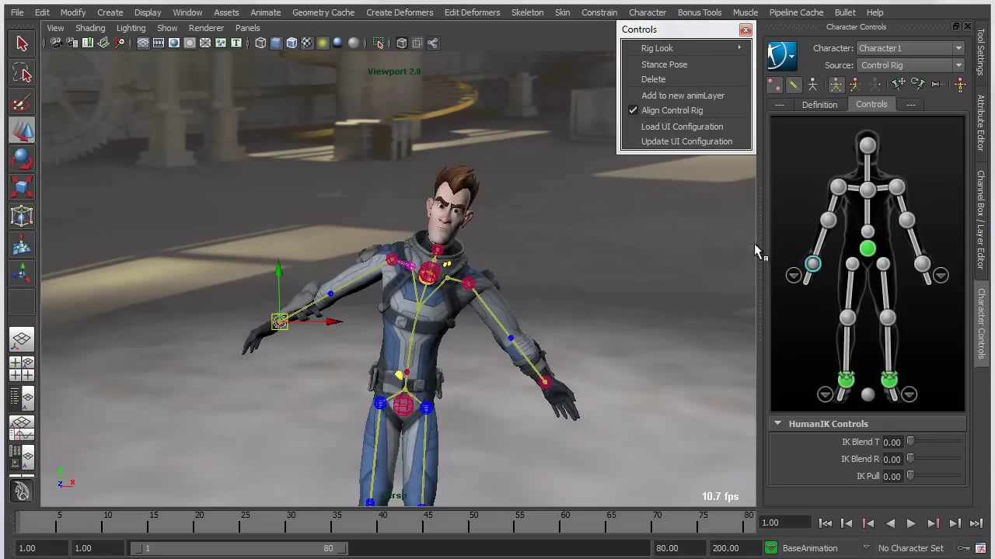
mouse_move(754, 241)
left_mouse_down()
mouse_move(673, 244)
mouse_move(648, 259)
mouse_move(759, 252)
left_mouse_up()
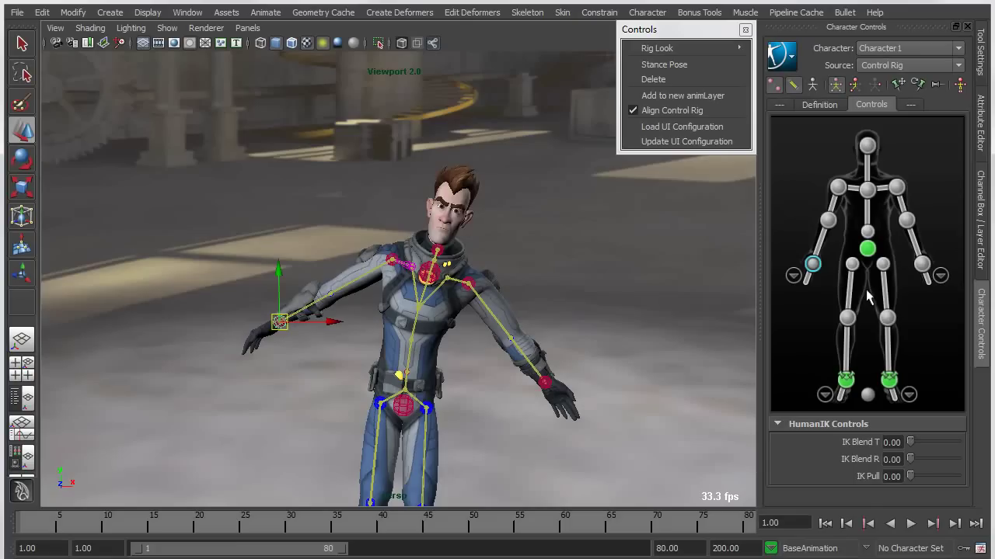
left_click(682, 127)
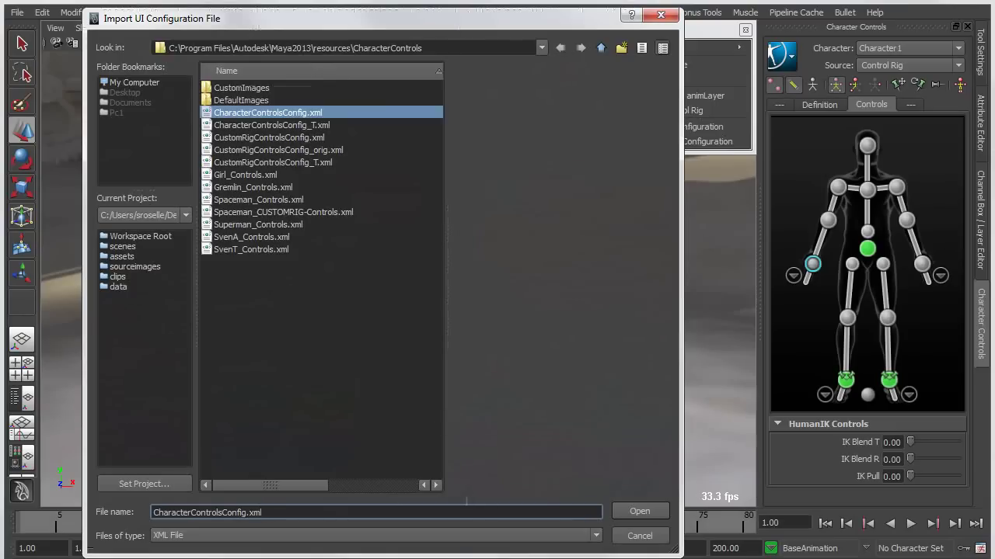
left_click_drag(460, 552, 466, 321)
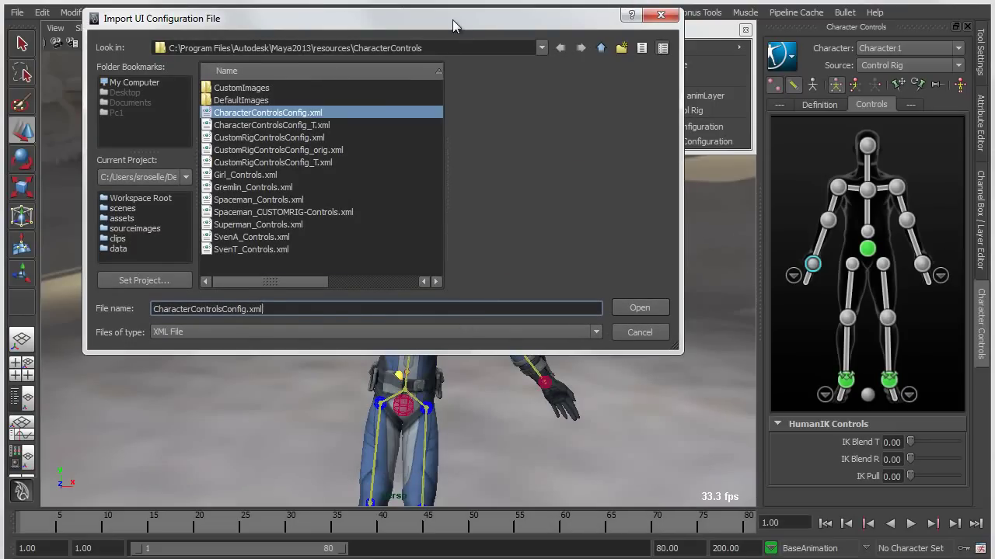
left_click_drag(460, 19, 530, 27)
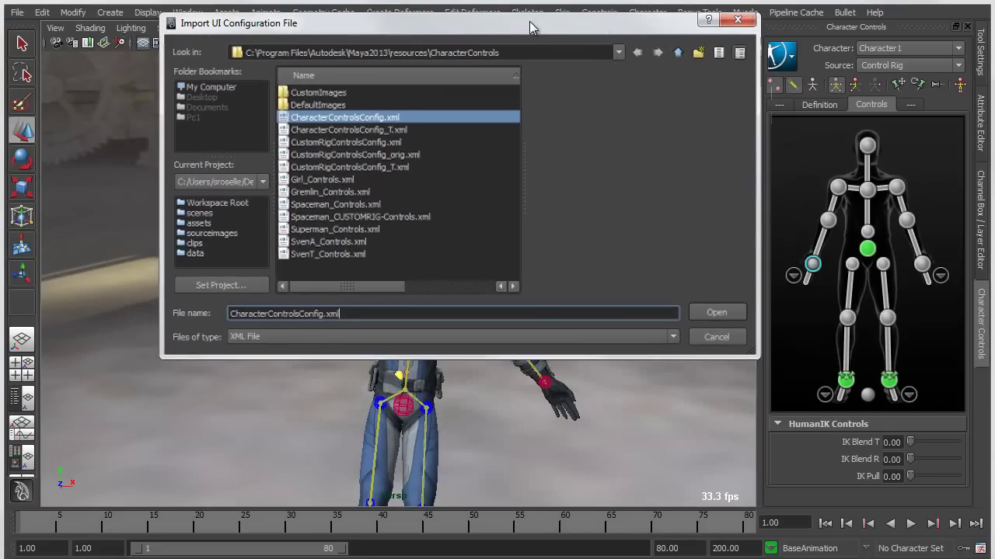
double_click(362, 131)
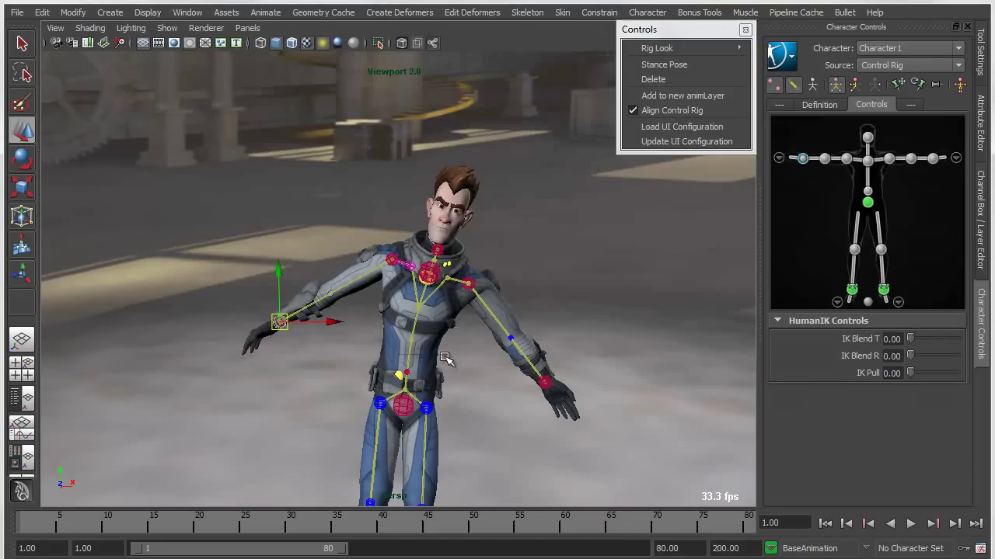
mouse_move(760, 297)
left_mouse_down()
mouse_move(577, 310)
mouse_move(794, 298)
mouse_move(606, 294)
mouse_move(759, 292)
left_mouse_up()
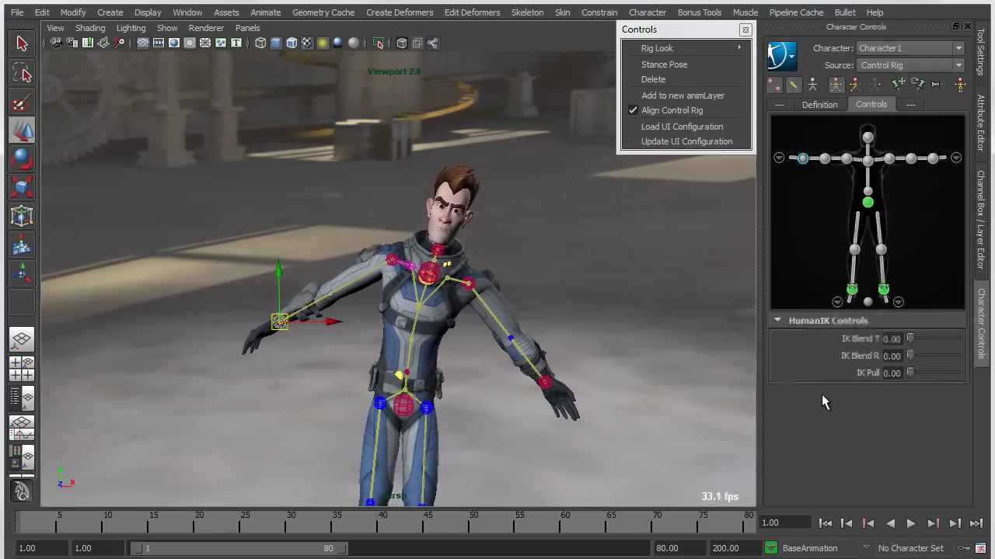
Load the SvenA_Controls.xml UI configuration for the character controls
left_click(681, 126)
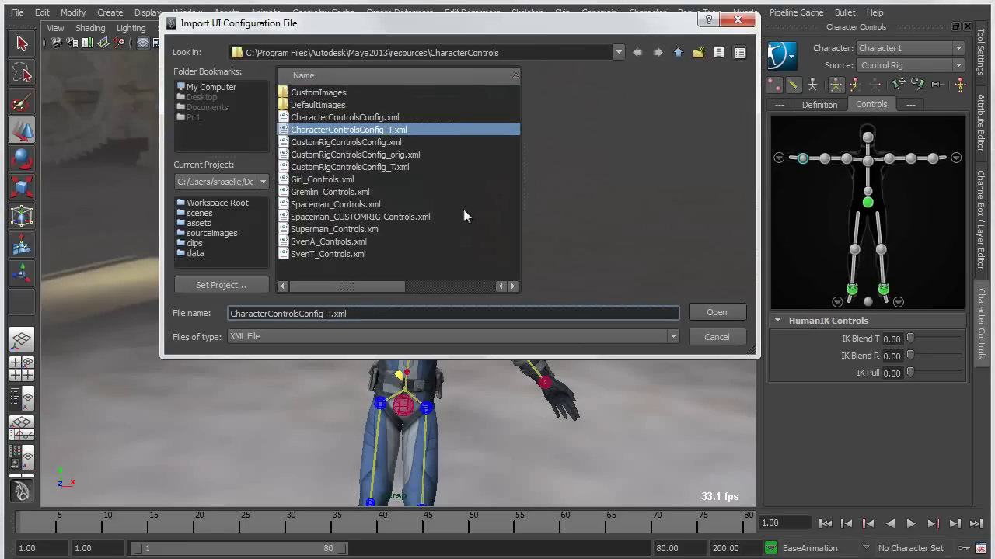
left_click(318, 242)
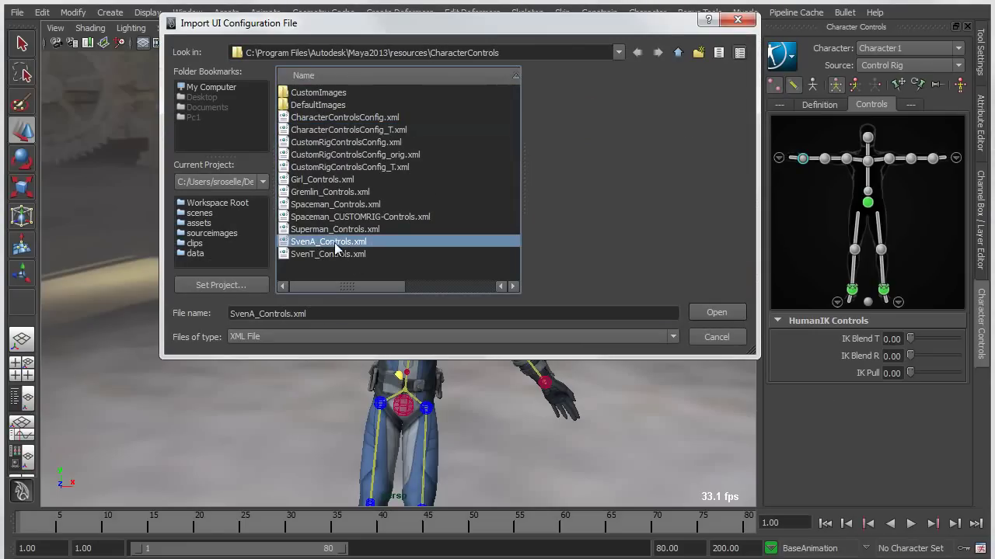
double_click(335, 244)
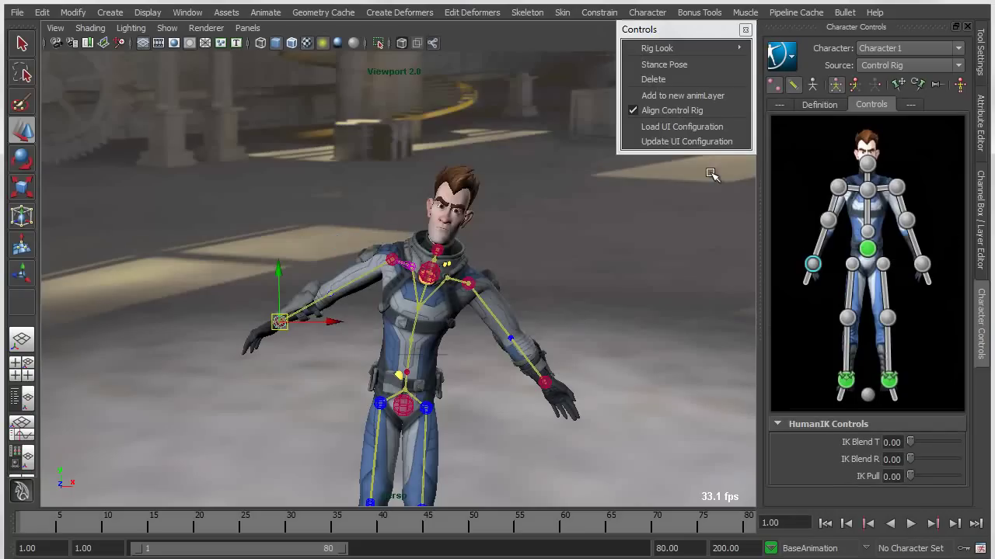
Load the SvenT_Controls.xml UI configuration to use the T-pose character image for the controls
left_click(665, 142)
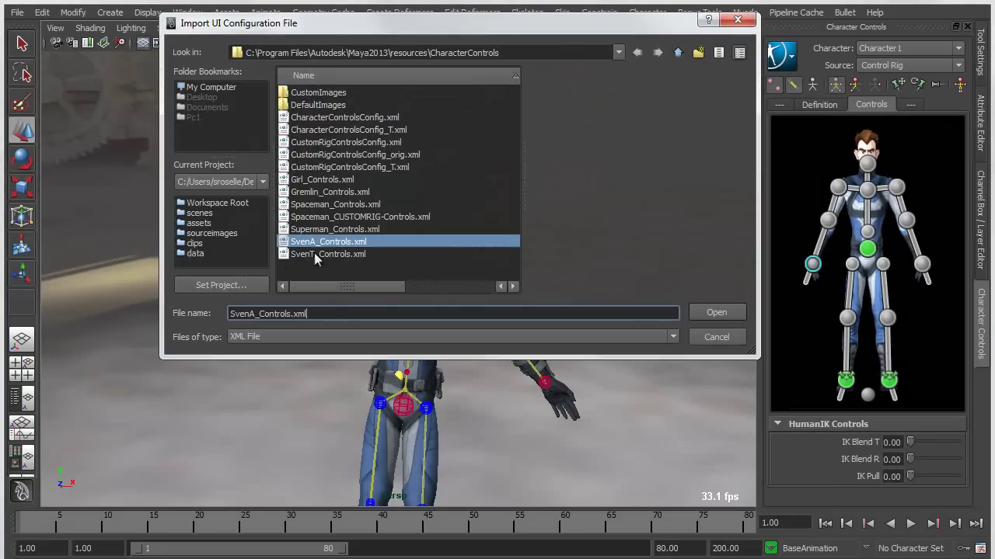
double_click(320, 255)
mouse_move(756, 230)
left_mouse_down()
mouse_move(644, 241)
mouse_move(761, 249)
left_mouse_up()
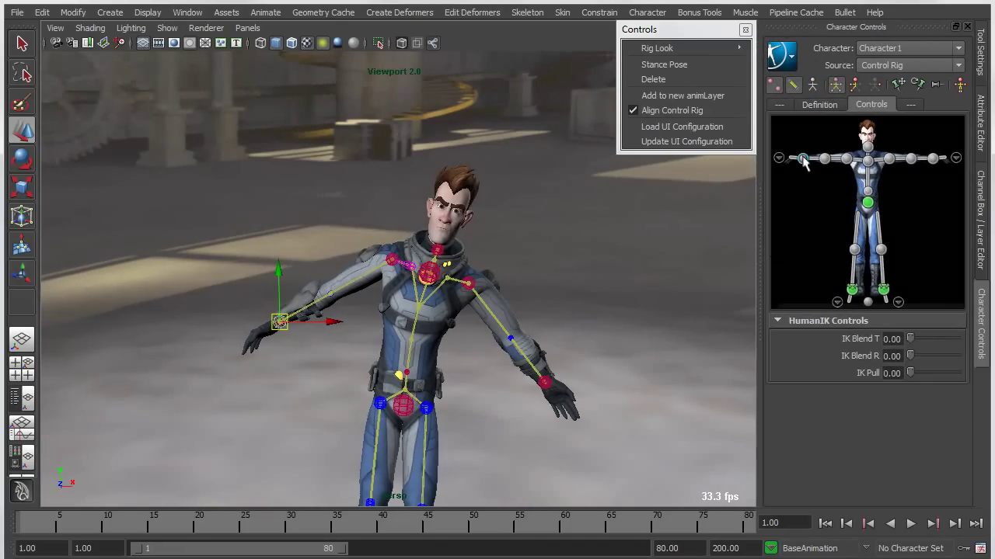
Adjust the pose by lowering the right wrist, shifting the hips upward and moving the left shoulder effector outward
left_click_drag(279, 321, 293, 345)
left_click(401, 409)
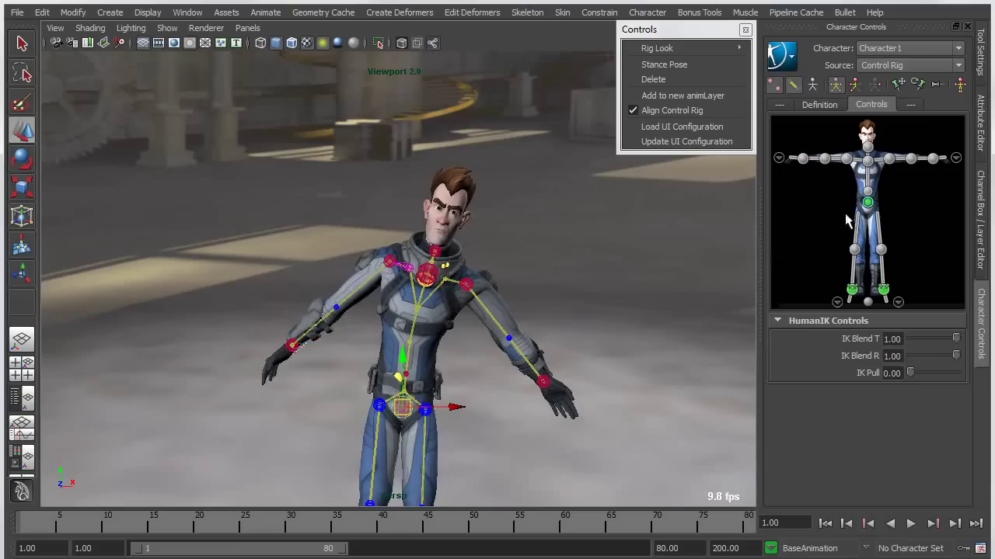
left_click_drag(401, 424, 444, 373)
left_click(892, 158)
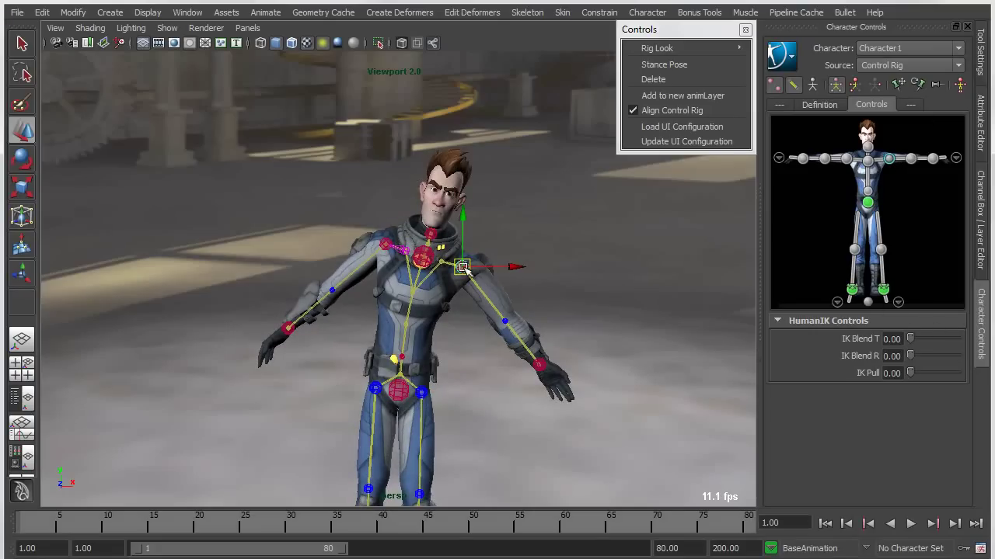
mouse_move(463, 269)
left_mouse_down()
mouse_move(466, 282)
mouse_move(471, 263)
mouse_move(480, 269)
left_mouse_up()
right_click_drag(406, 406, 466, 415, "alt")
left_click_drag(466, 415, 506, 436, "alt")
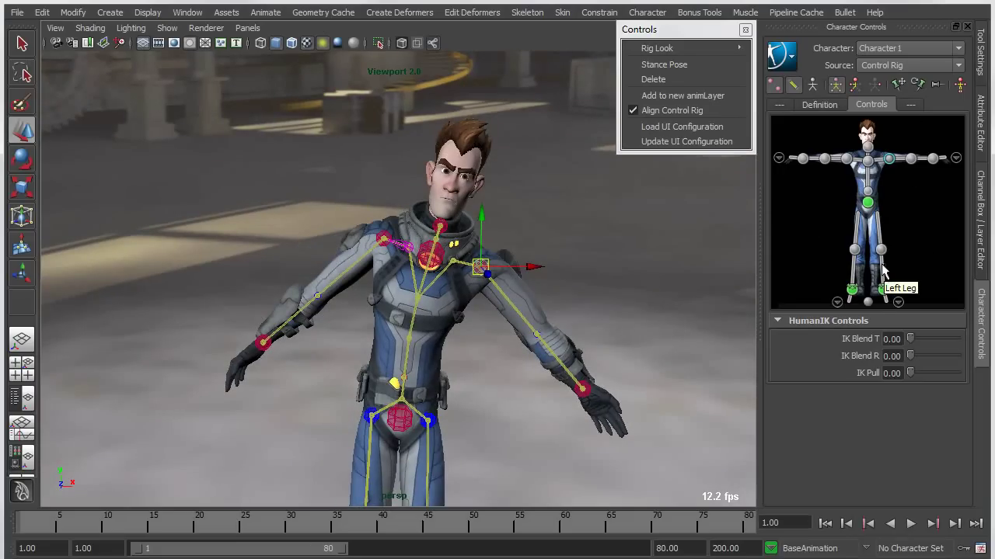
Load the Superman_Controls.xml UI configuration and replace it with Gremlin_Controls.xml
left_click(707, 126)
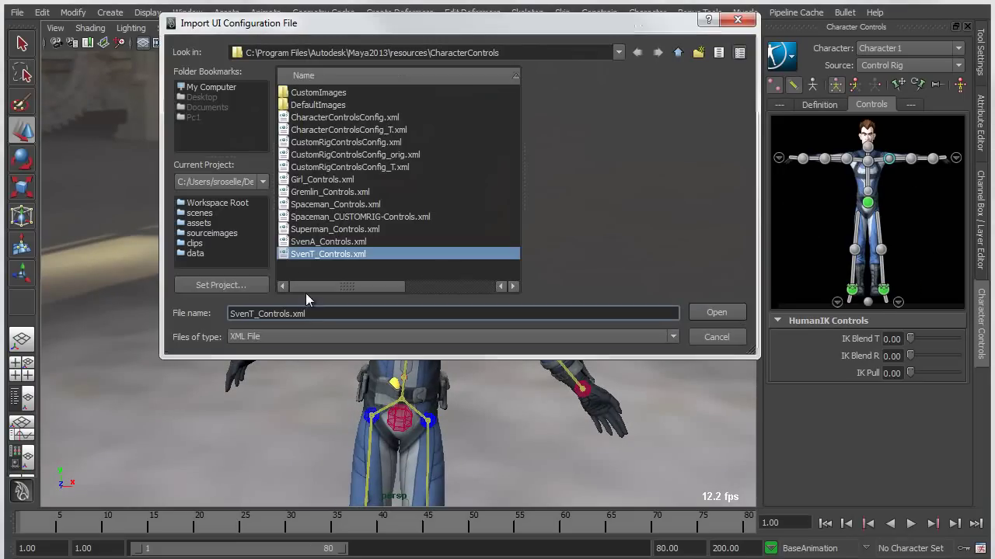
double_click(334, 229)
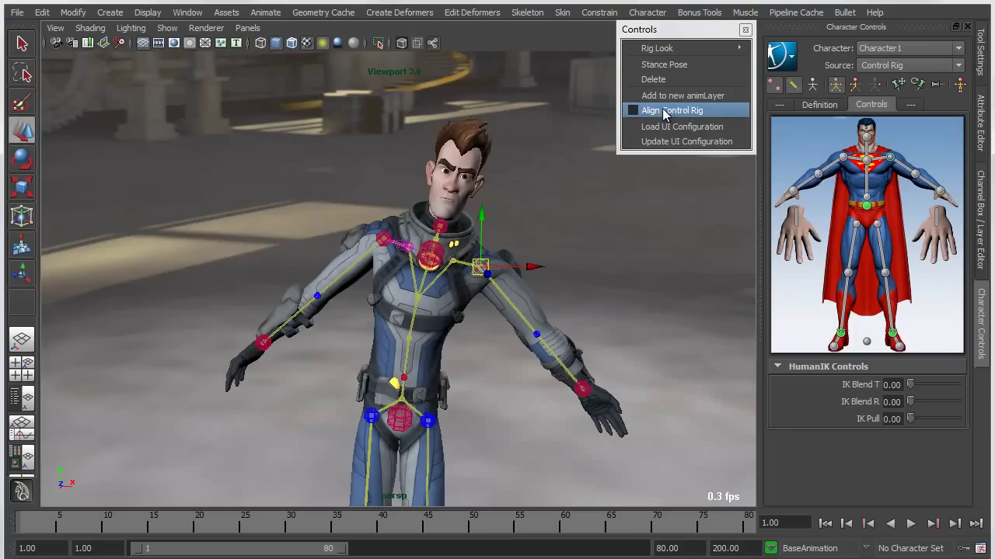
left_click(670, 127)
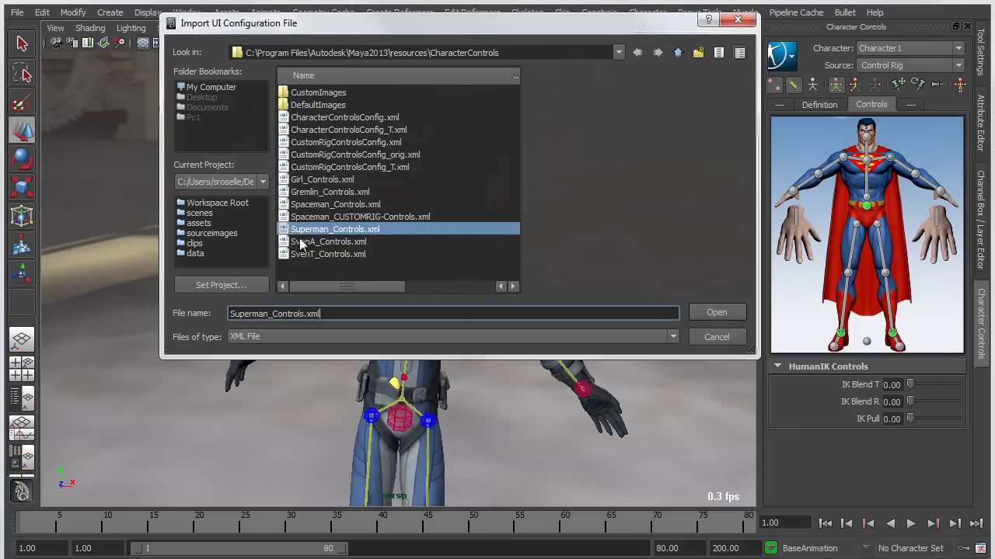
double_click(310, 191)
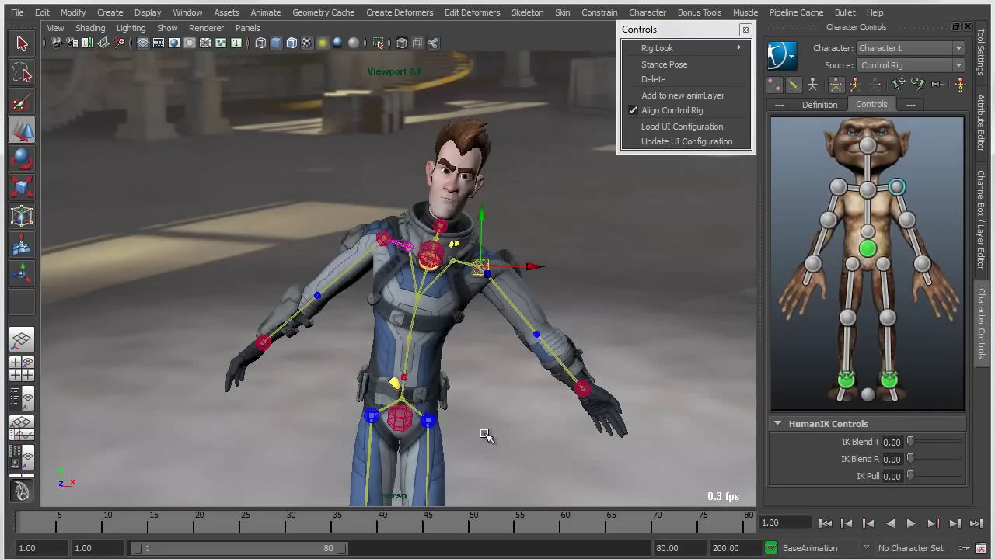
In Windows Explorer, examine the anchor coordinates of SvenA_Controls.xml in Notepad, close it, and open the CustomImages folder under CharacterControls
left_click_drag(994, 70, 383, 53)
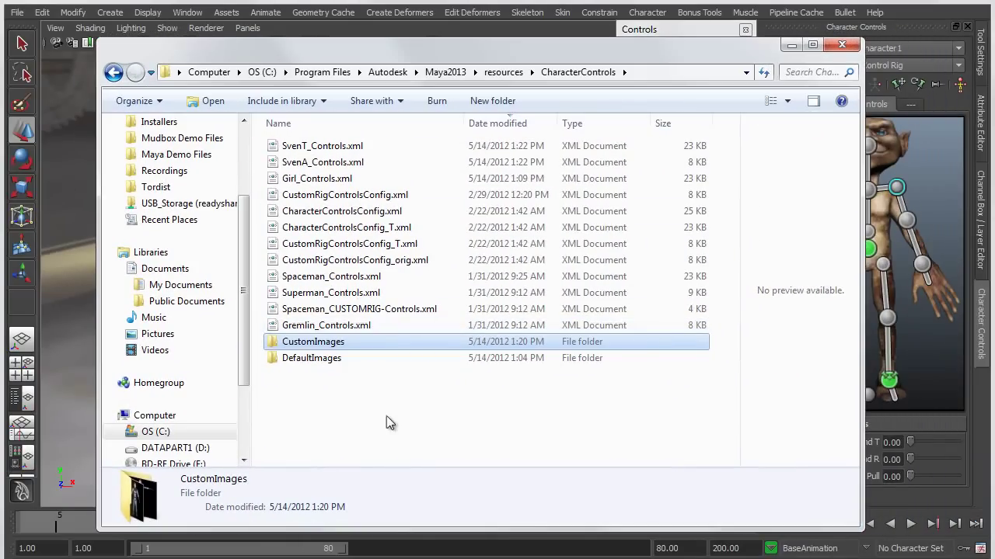
left_click(316, 161)
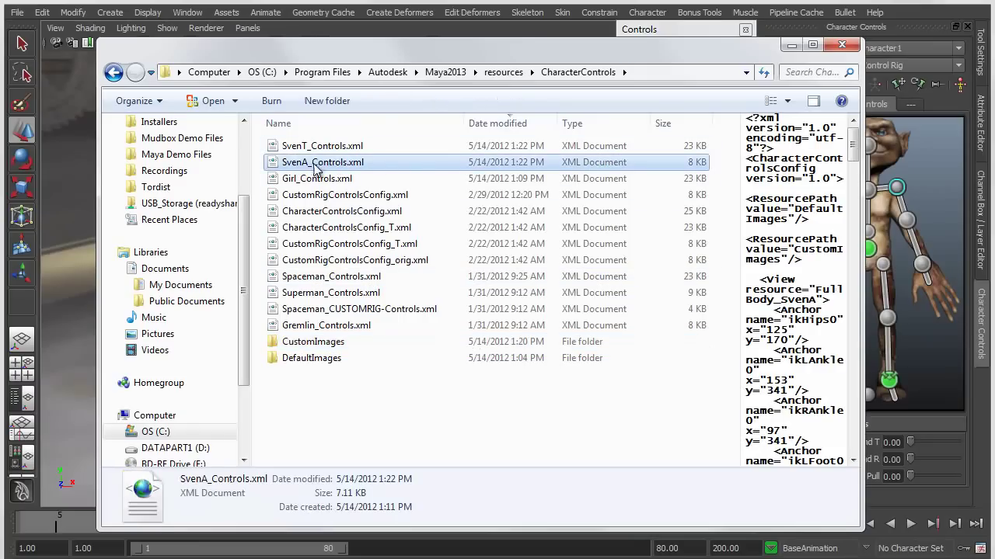
right_click(315, 163)
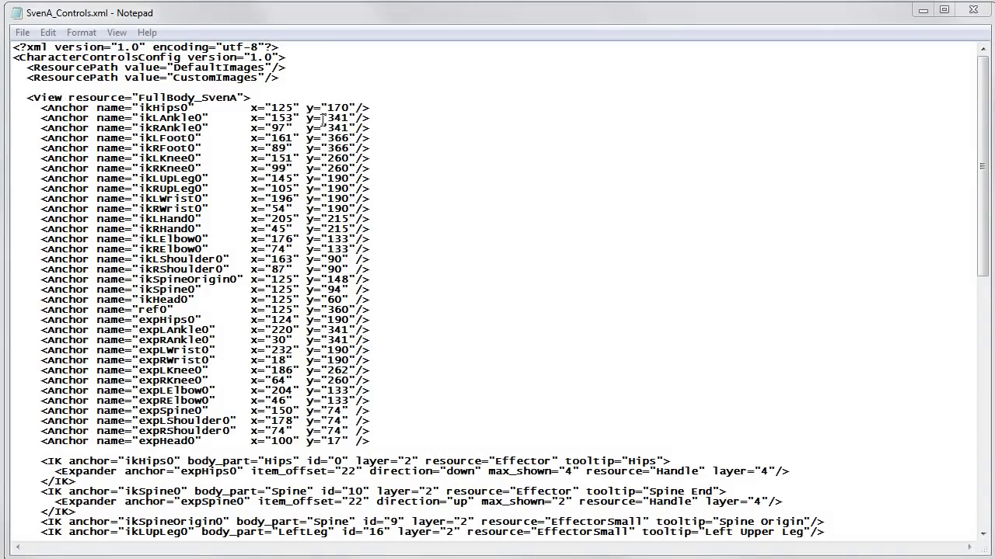
left_click(403, 208)
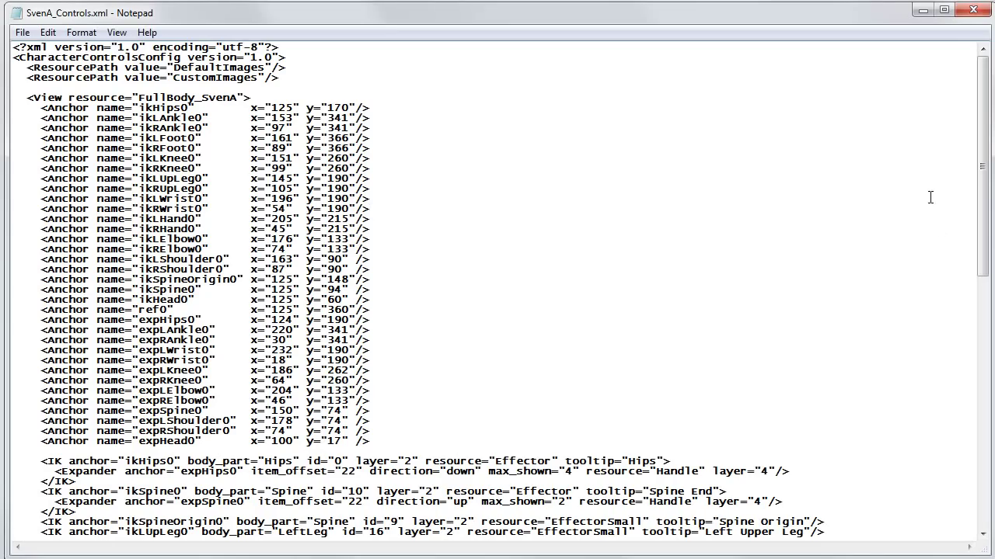
mouse_move(985, 178)
left_mouse_down()
mouse_move(983, 373)
mouse_move(983, 175)
left_mouse_up()
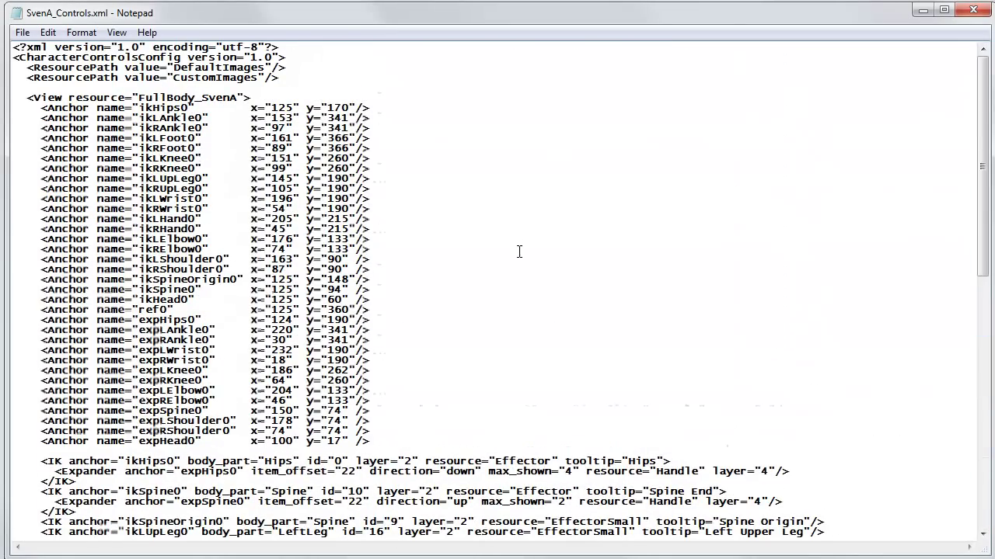
left_click(974, 11)
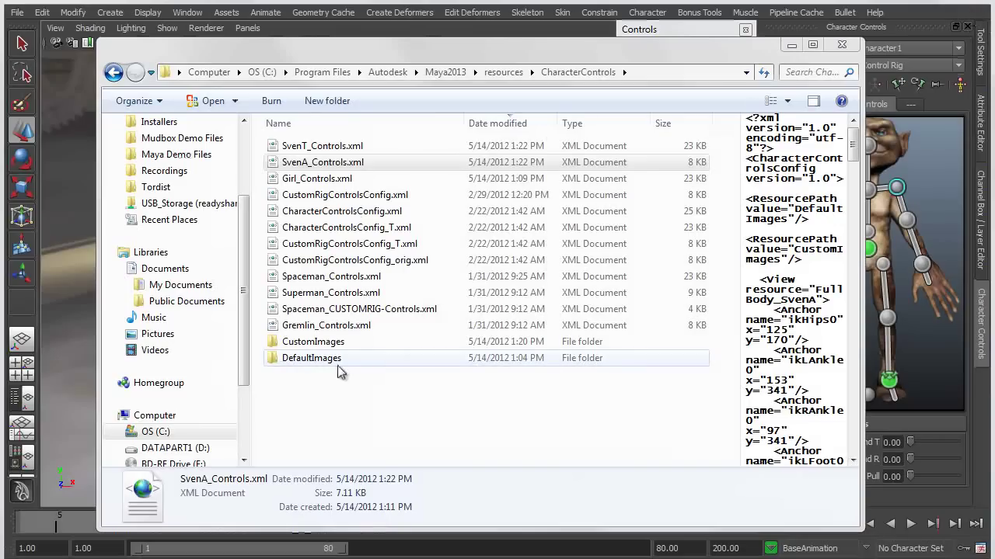
double_click(315, 342)
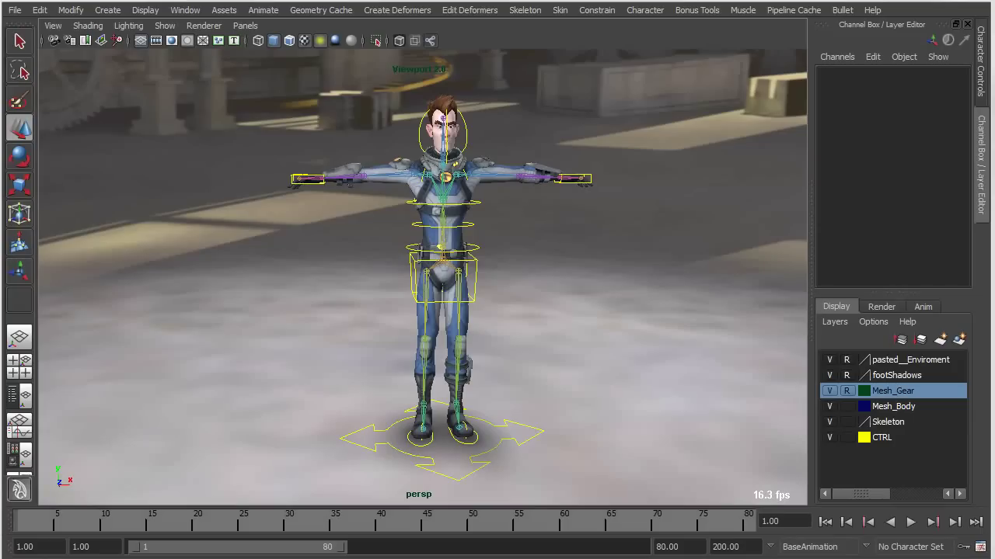
Try shifting the rig's hips control sideways and undo the move
mouse_move(533, 371)
left_mouse_down("alt")
mouse_move(477, 360)
mouse_move(554, 358)
mouse_move(543, 361)
left_mouse_up("alt")
right_click_drag(543, 361, 575, 377, "alt")
middle_click_drag(575, 377, 582, 436, "alt")
right_click_drag(618, 443, 701, 382, "alt")
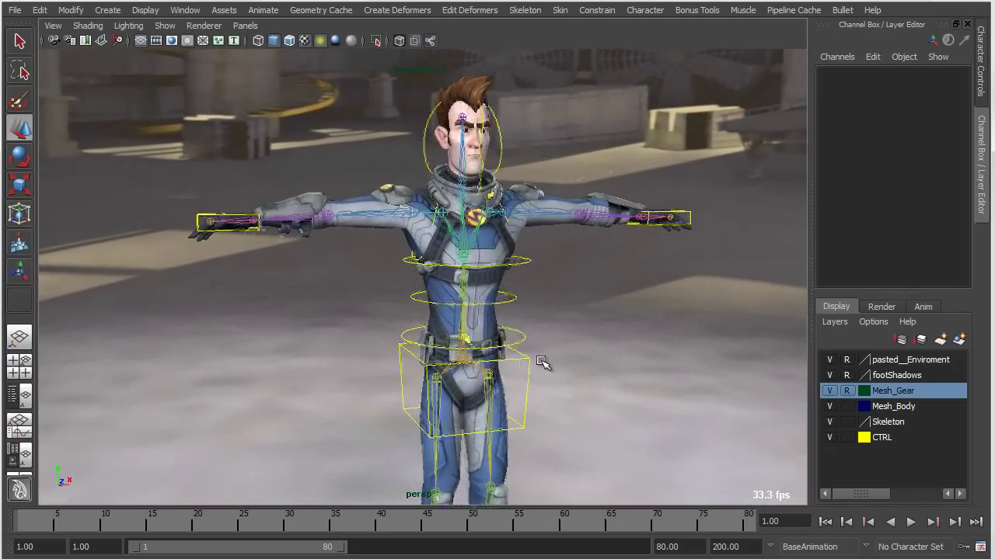
middle_click_drag(539, 362, 539, 346, "alt")
left_click_drag(533, 378, 524, 362, "alt")
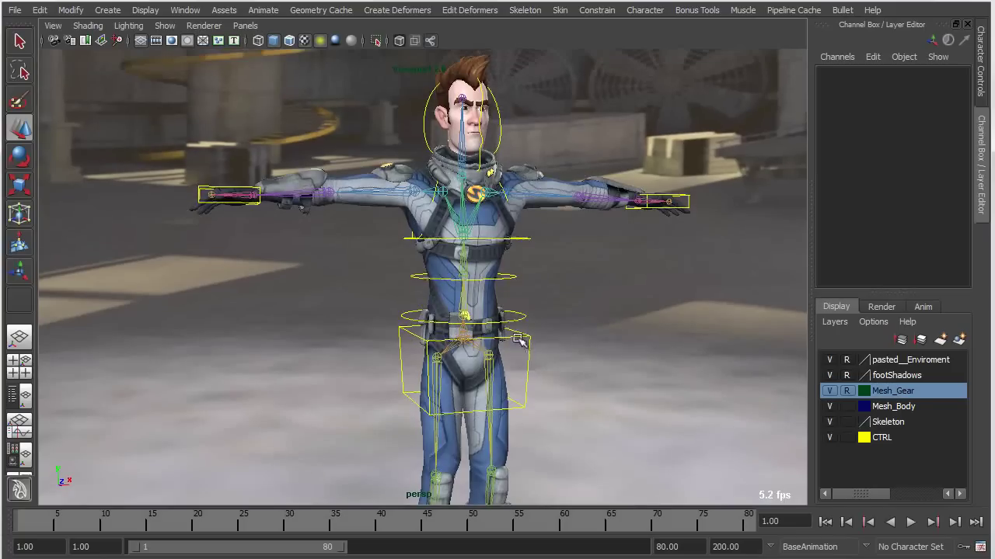
left_click(528, 359)
left_click_drag(463, 332, 437, 327)
key("ctrl+z")
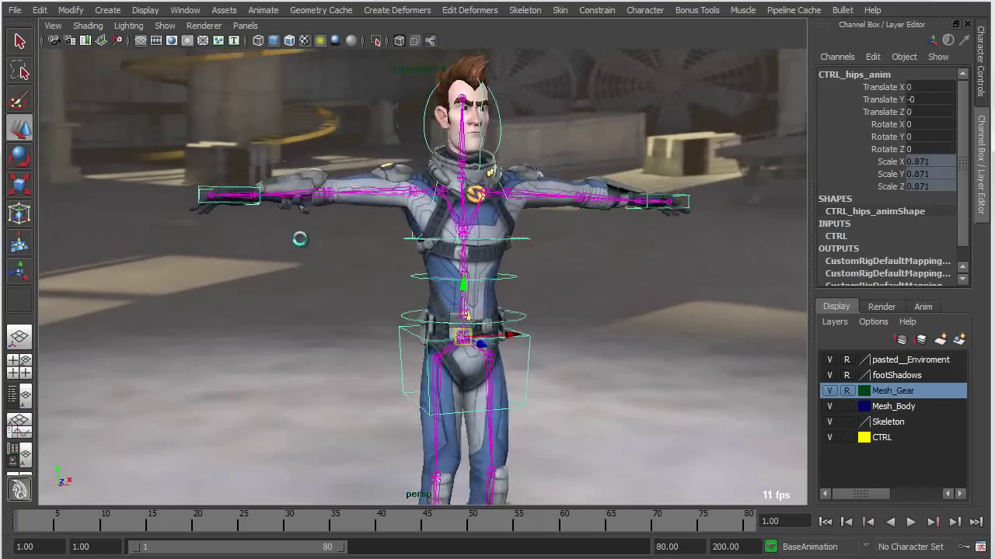
key("ctrl+z")
Lower the right hand control and pull it inward so the elbow bends
left_click(226, 183)
left_click(233, 194)
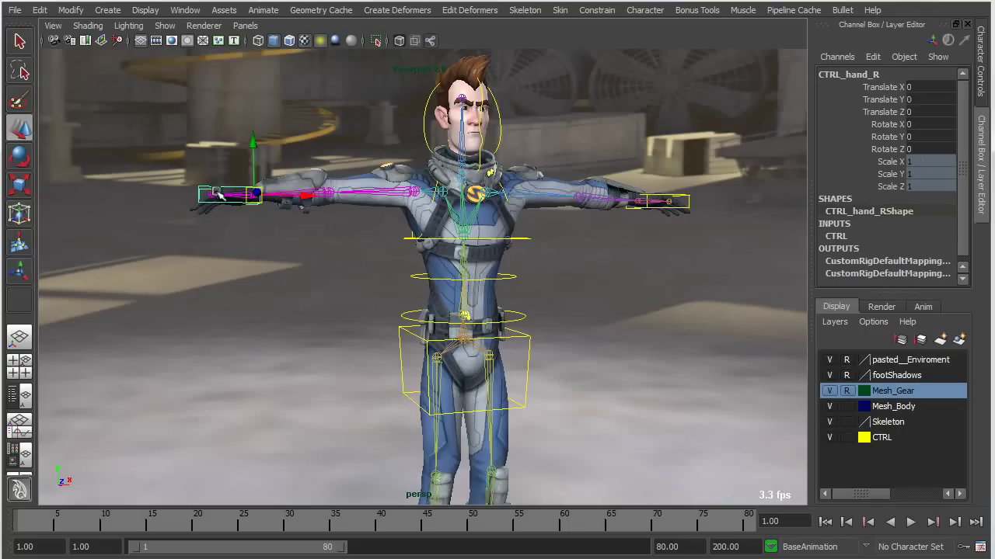
middle_click_drag(264, 220, 330, 298)
Try rotating the head control, and undo the head and right-hand changes
left_click(423, 131)
key("e")
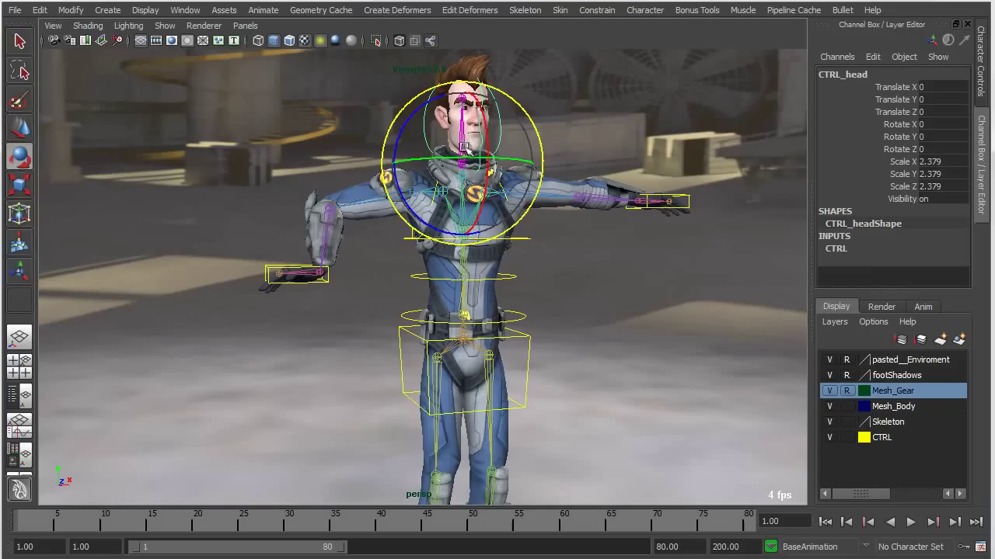
left_click_drag(429, 127, 419, 123)
key("ctrl+z")
key("ctrl+z")
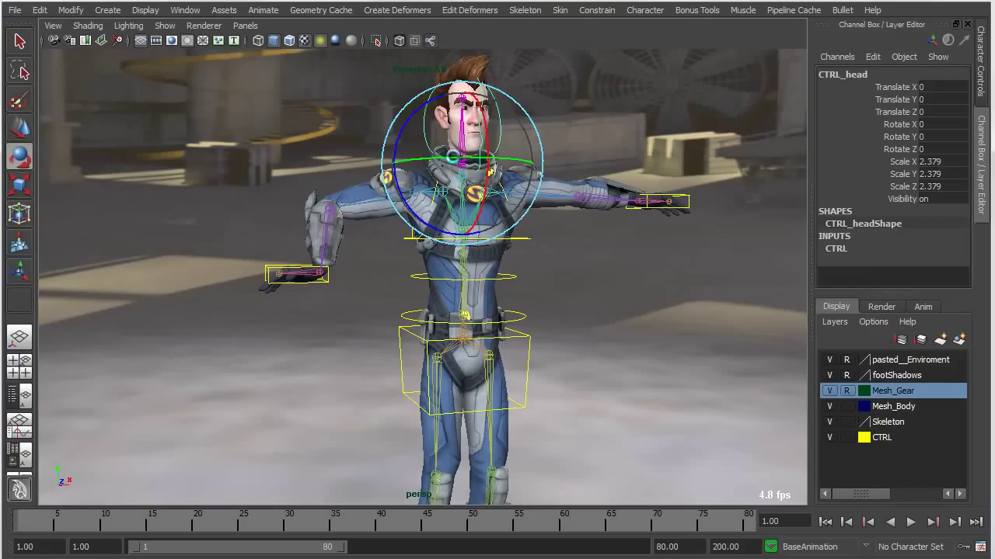
key("ctrl+z")
key("ctrl+z")
Clear the selection and display the character's skeleton definition in Character Controls
middle_click_drag(610, 393, 599, 364, "alt")
right_click_drag(599, 364, 535, 355, "alt")
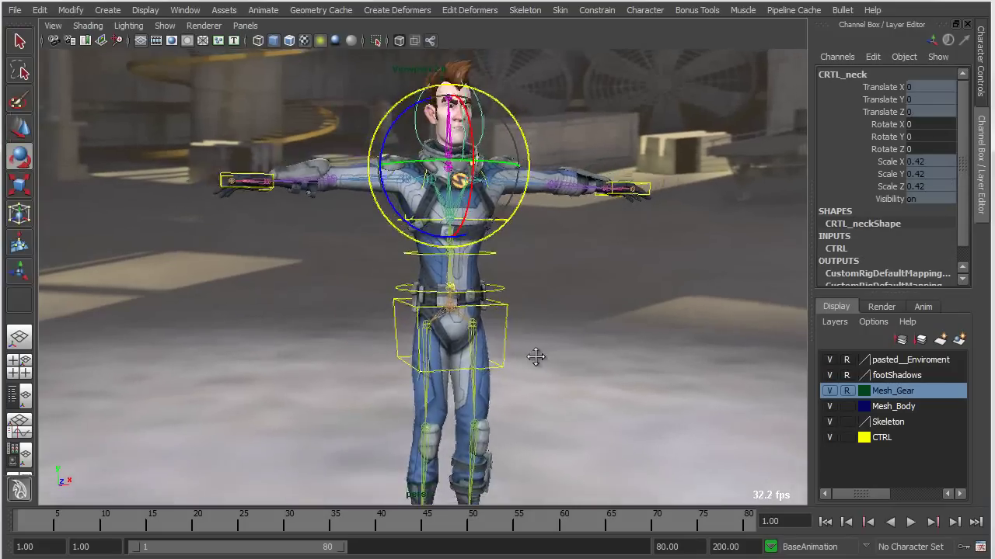
middle_click_drag(535, 356, 520, 325, "alt")
left_click(642, 327)
middle_click_drag(642, 327, 630, 362, "alt")
right_click_drag(631, 362, 526, 375, "alt")
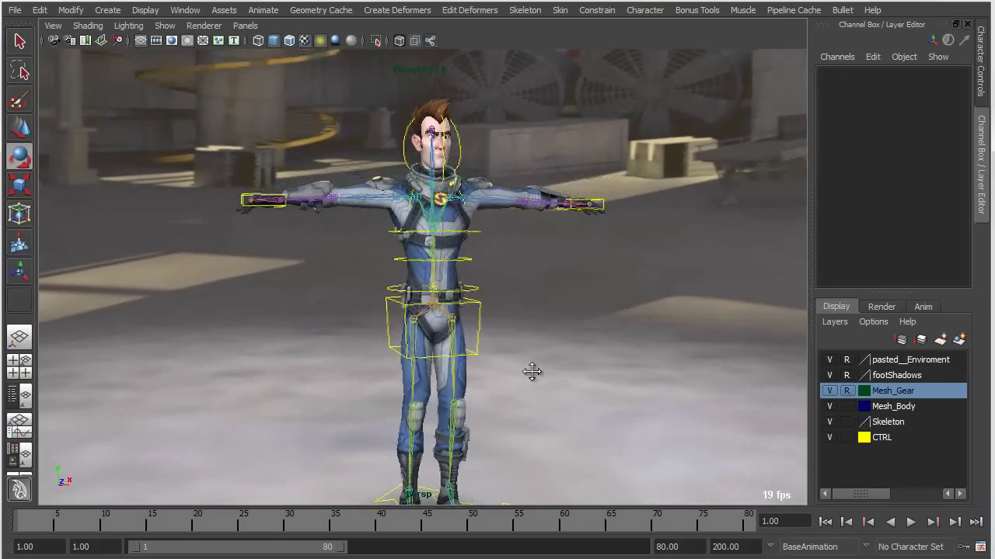
middle_click_drag(526, 376, 525, 329, "alt")
left_click_drag(524, 330, 528, 328, "alt")
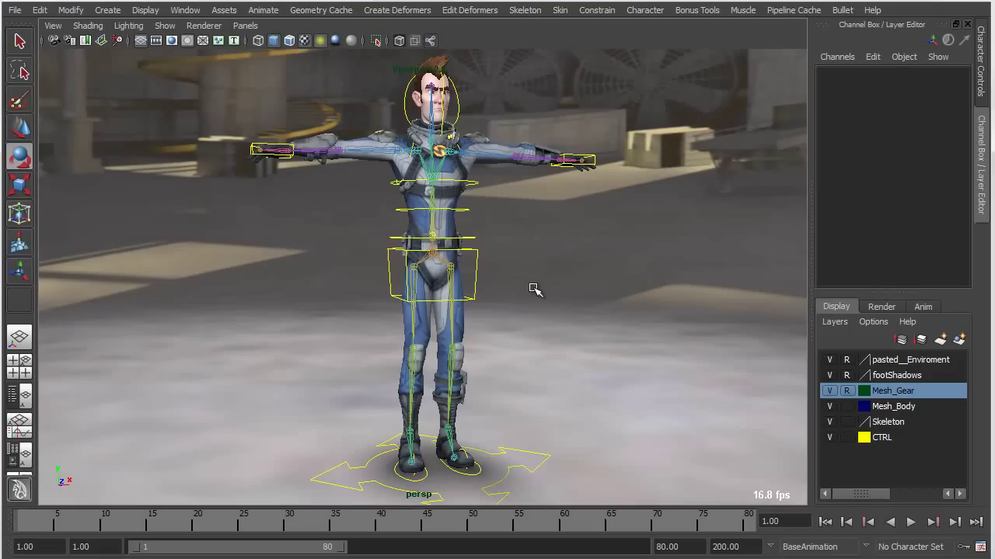
left_click(982, 74)
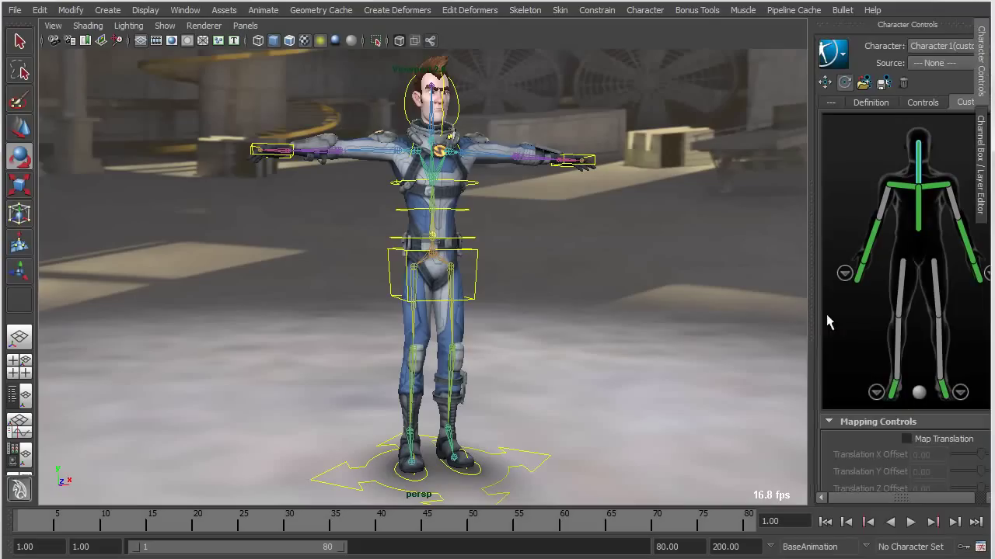
left_click(870, 102)
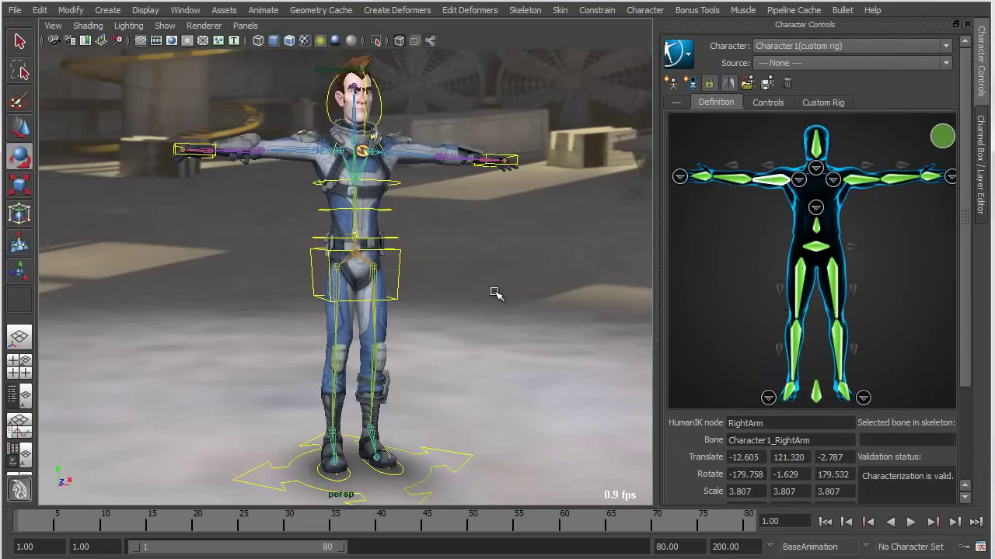
Select the left upper arm joint on the character and its LeftArm bone in the definition
middle_click_drag(463, 285, 451, 364, "alt")
right_click_drag(451, 364, 568, 378, "alt")
left_click_drag(370, 350, 341, 371, "alt")
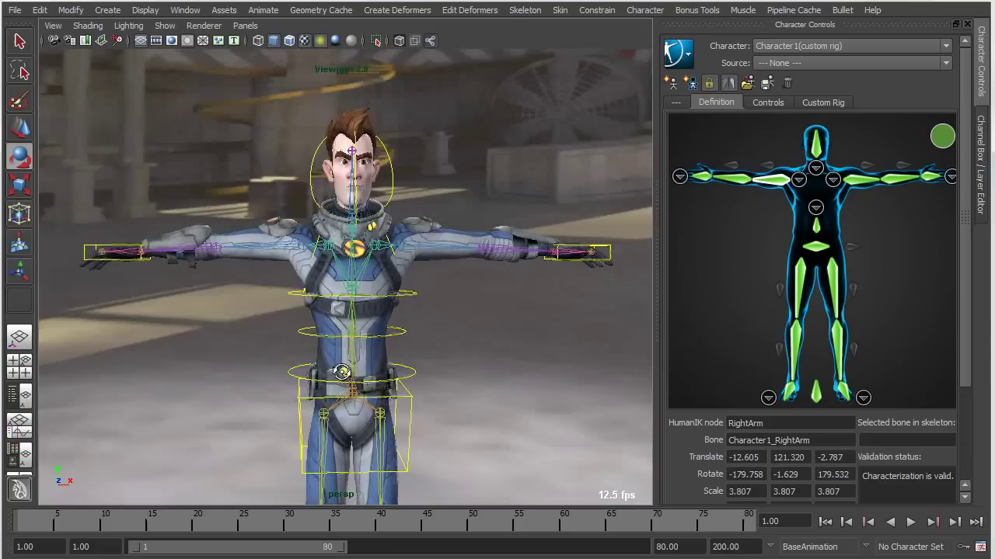
scroll(342, 372, "up", 4)
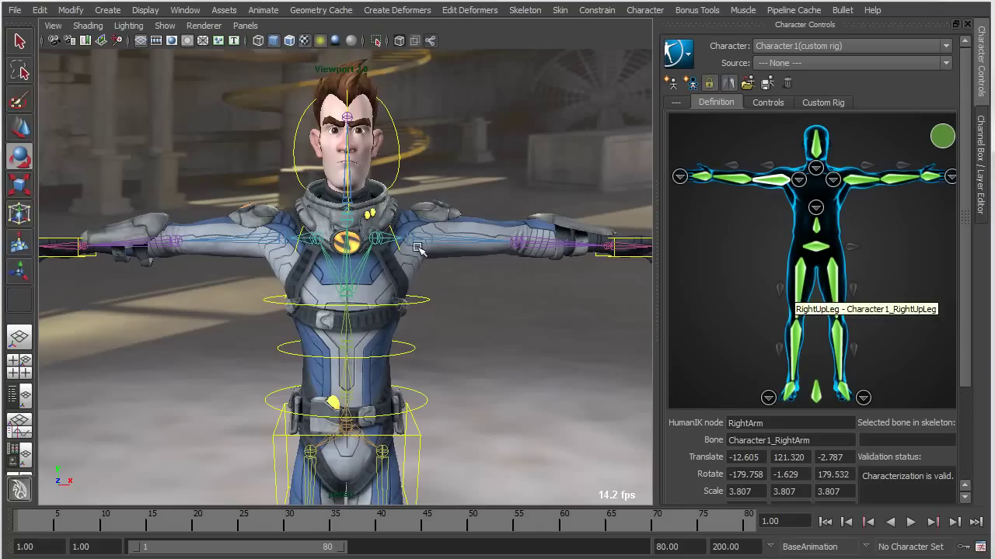
left_click(439, 244)
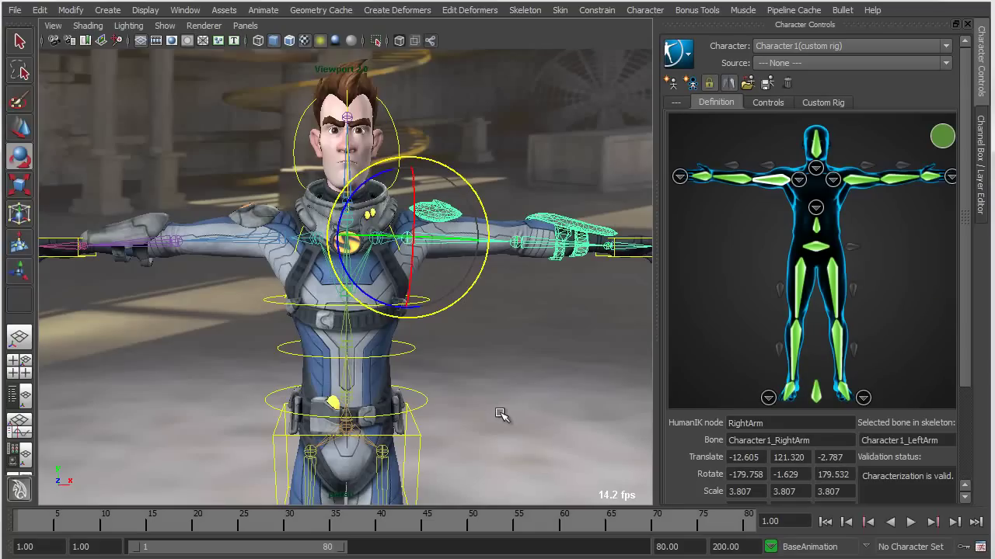
key("q")
left_click(859, 182)
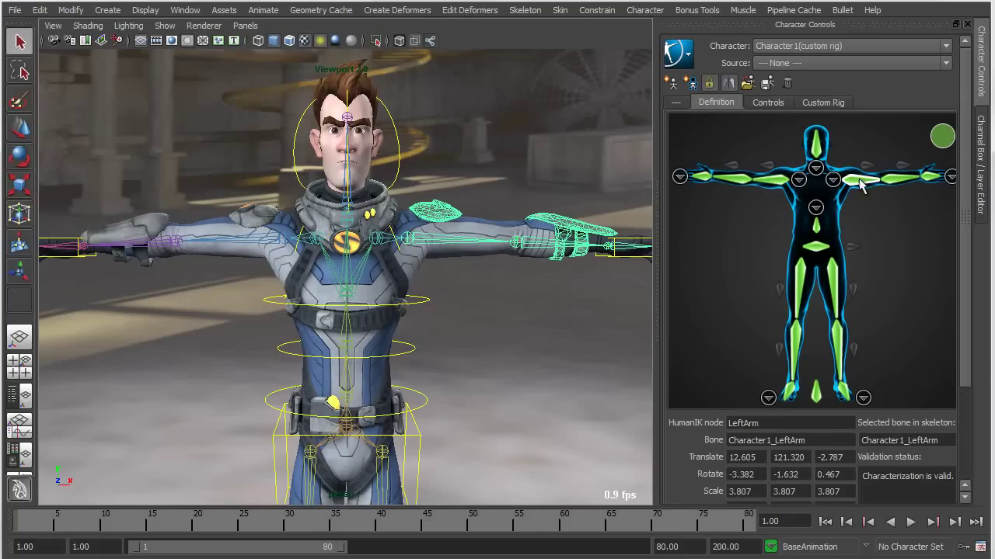
Use the definition figure to select the left forearm, hips and head bones one after another
left_click(899, 180)
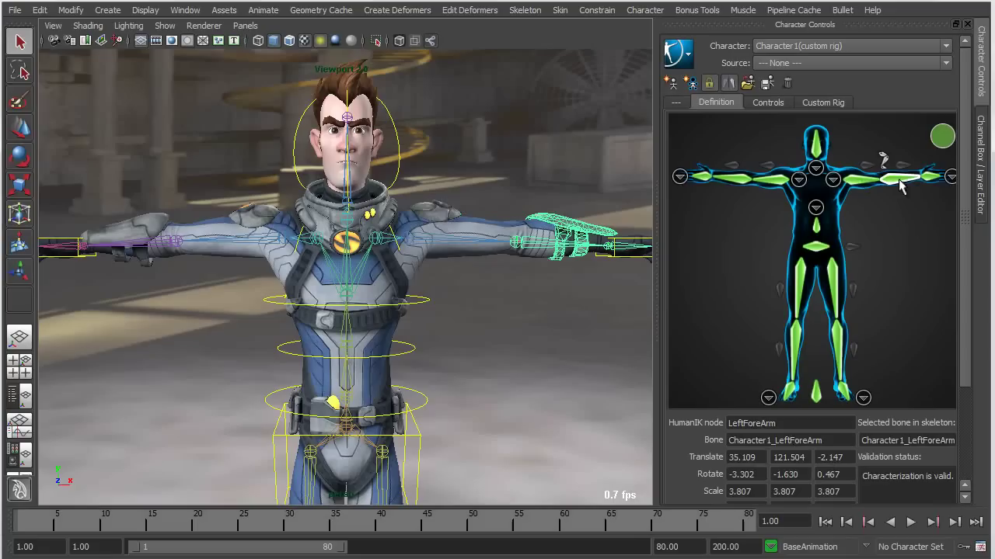
left_click(813, 250)
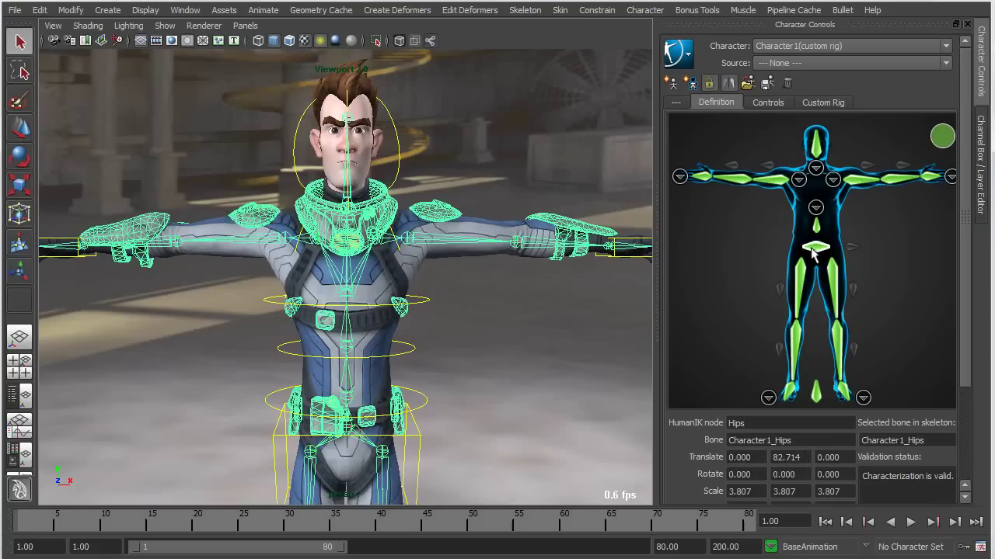
left_click(816, 146)
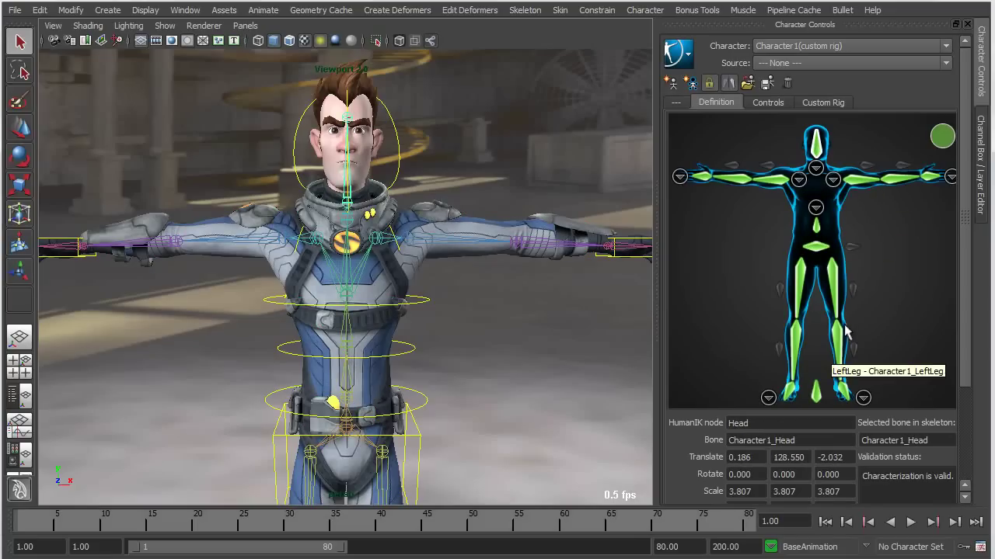
Select the left upper leg and left lower leg bones from the definition figure, and clear the selection
left_click(833, 281)
middle_click_drag(472, 403, 477, 209, "alt")
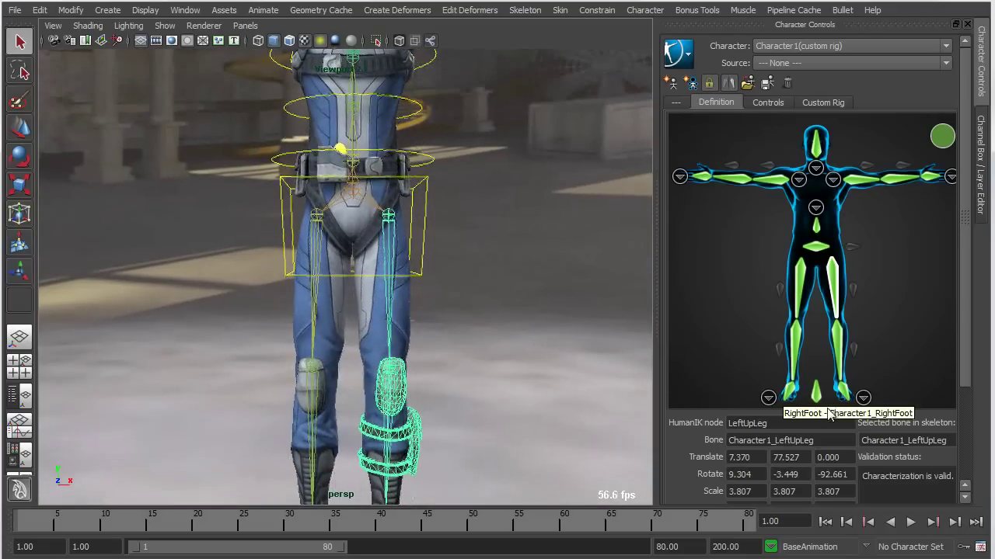
left_click(839, 342)
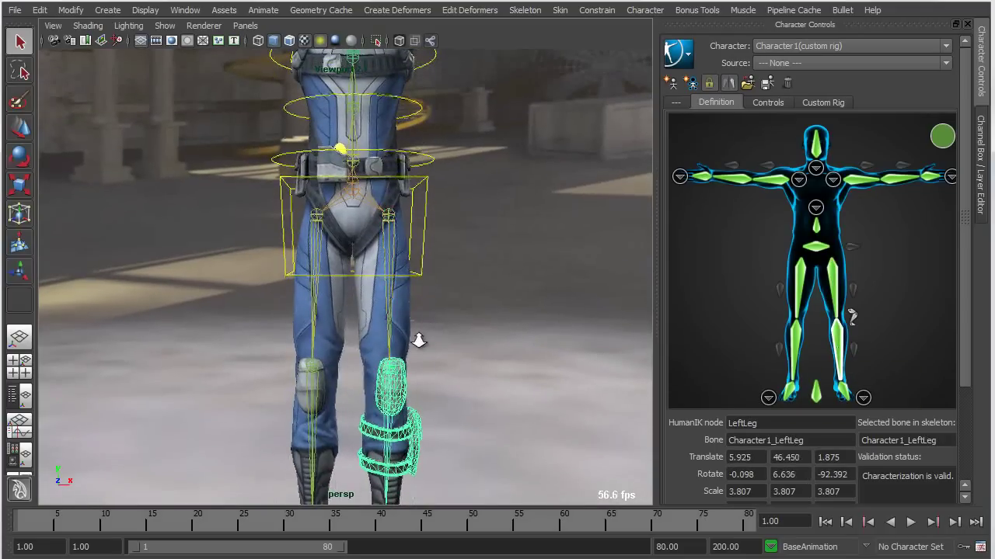
scroll(380, 334, "down", 2)
middle_click_drag(380, 333, 380, 461, "alt")
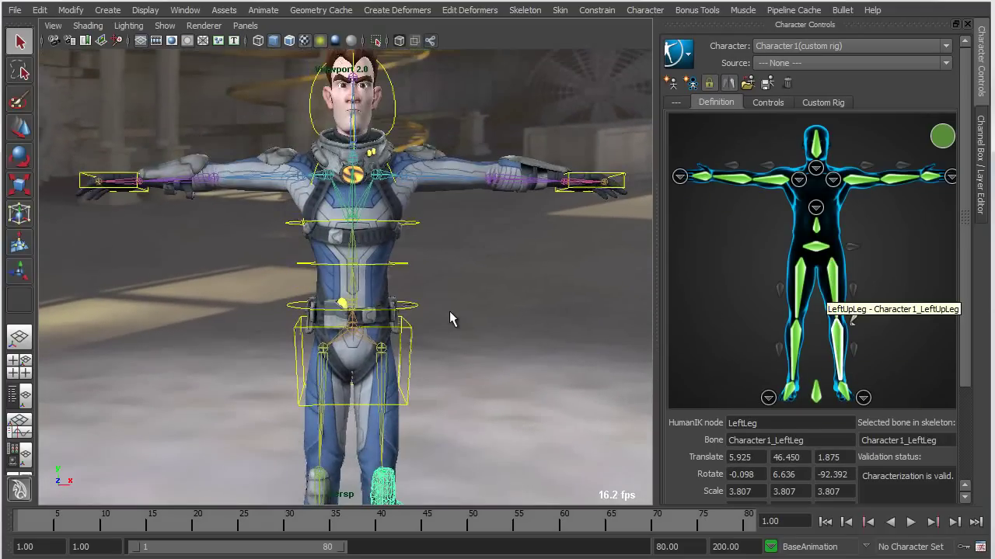
middle_click_drag(451, 310, 455, 360, "alt")
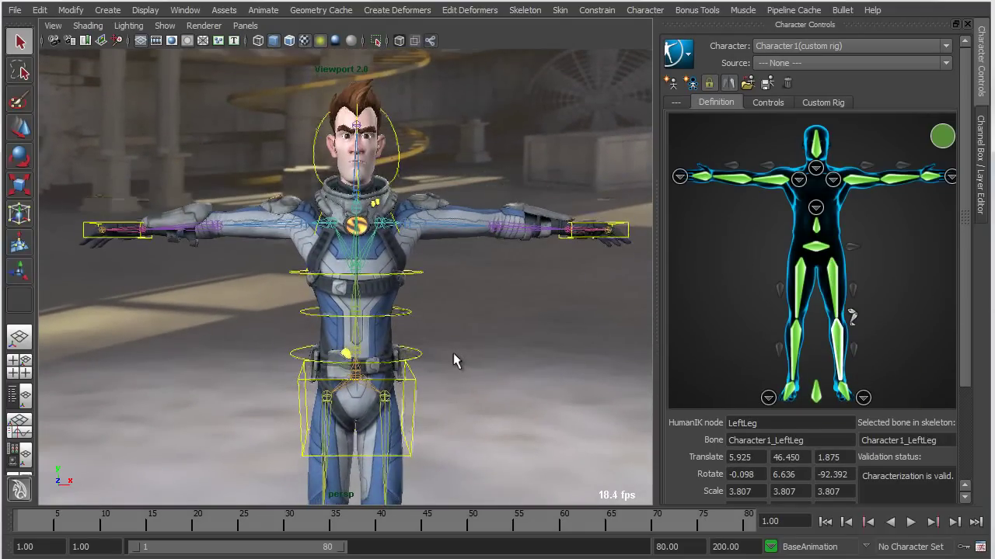
left_click(482, 299)
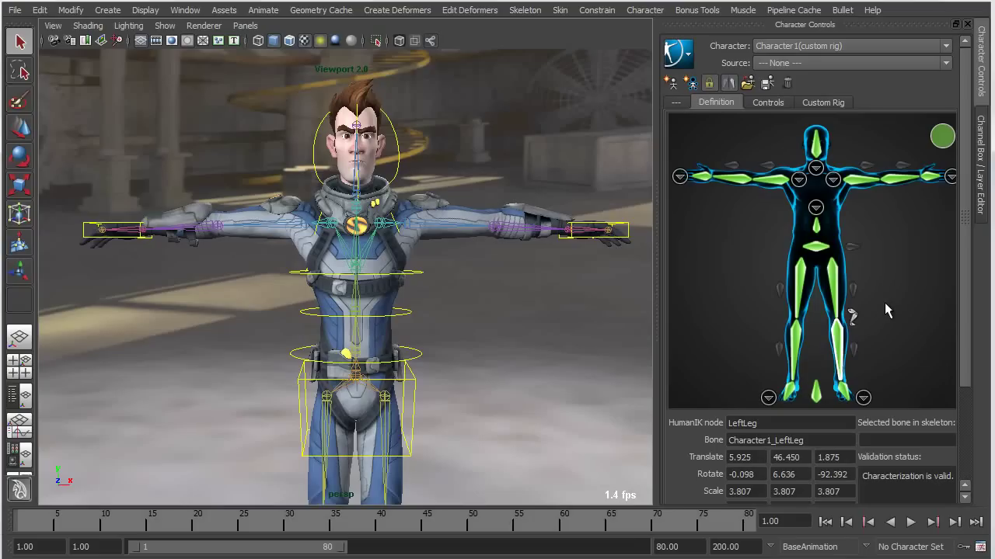
Display the character's custom rig mapping and check the available Create options without choosing any
left_click(815, 103)
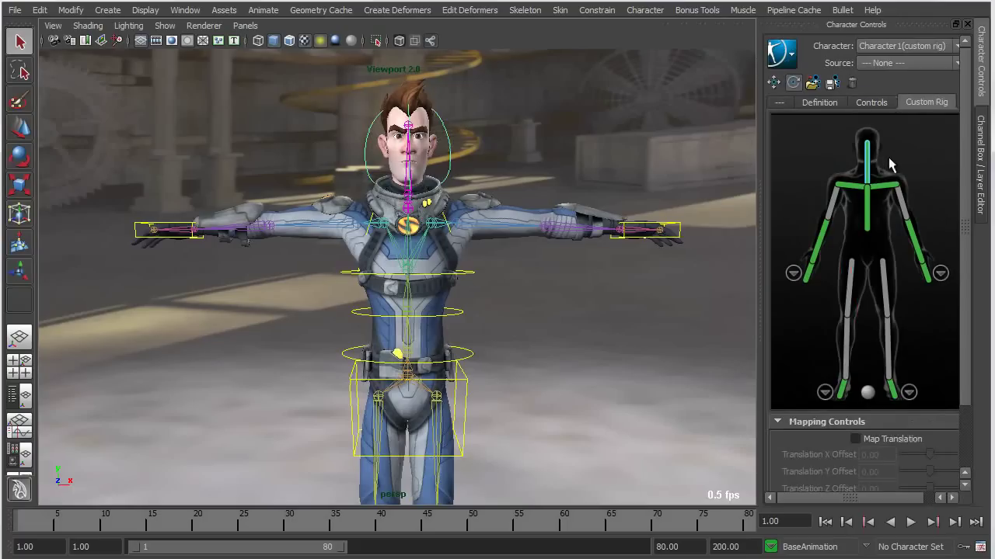
left_click(780, 53)
mouse_move(821, 61)
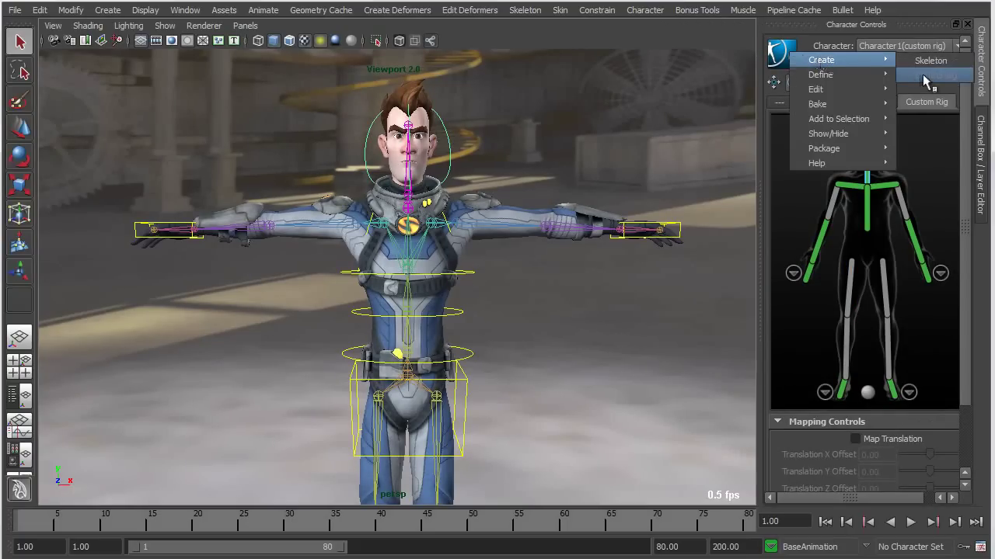
left_click(935, 211)
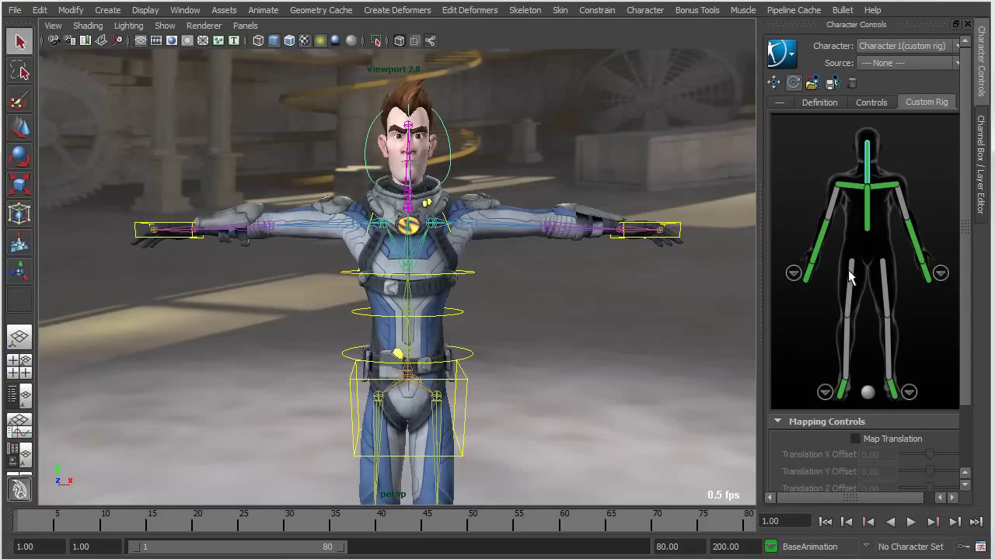
Select the mapped spine, head, left forearm and left hand effectors in turn on the custom rig figure
middle_click_drag(455, 351, 471, 258, "alt")
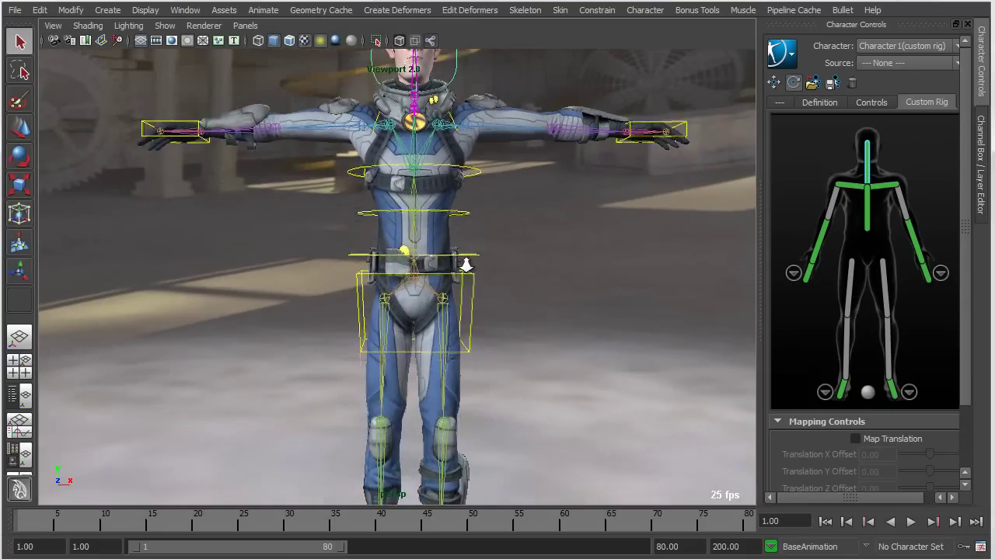
right_click_drag(482, 268, 522, 290, "alt")
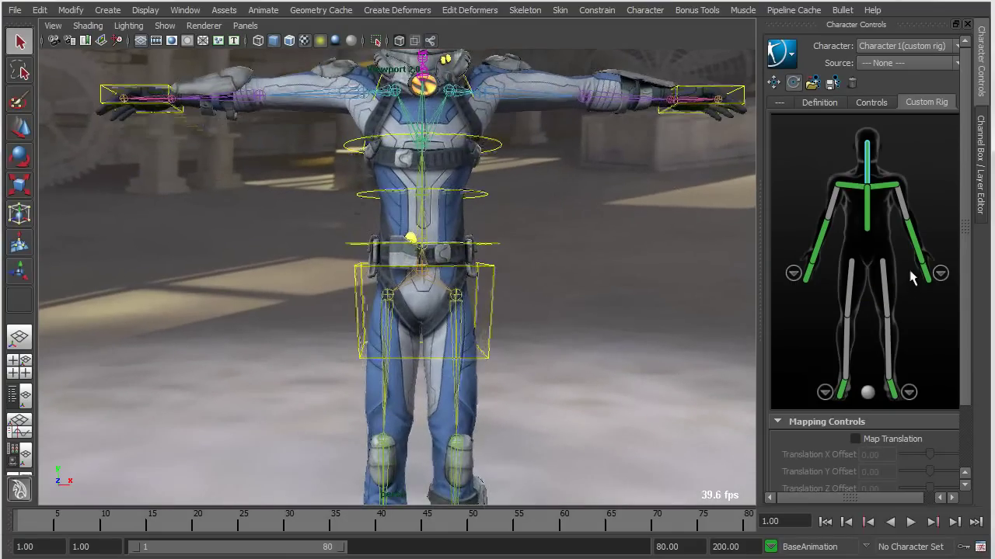
left_click(869, 220)
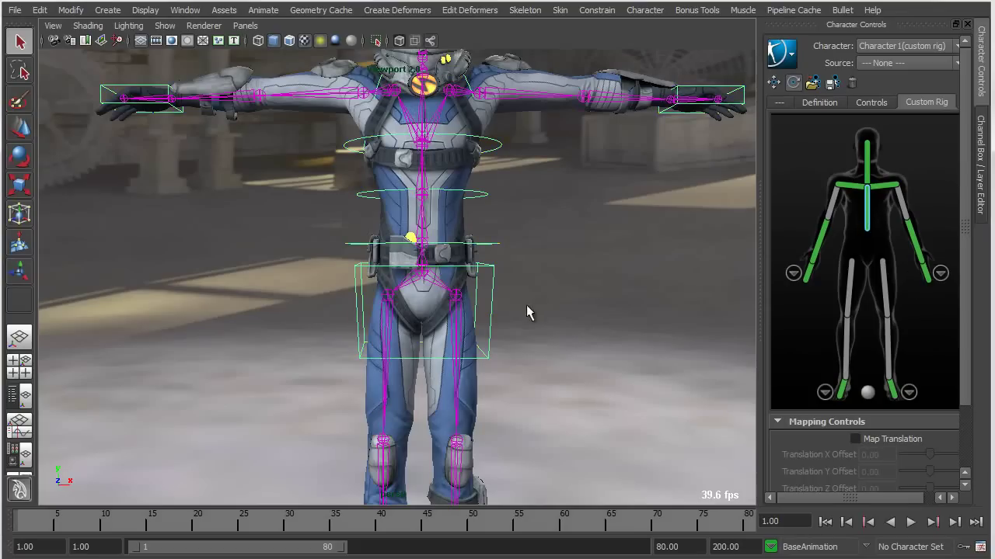
middle_click_drag(522, 280, 540, 478, "alt")
left_click(868, 160)
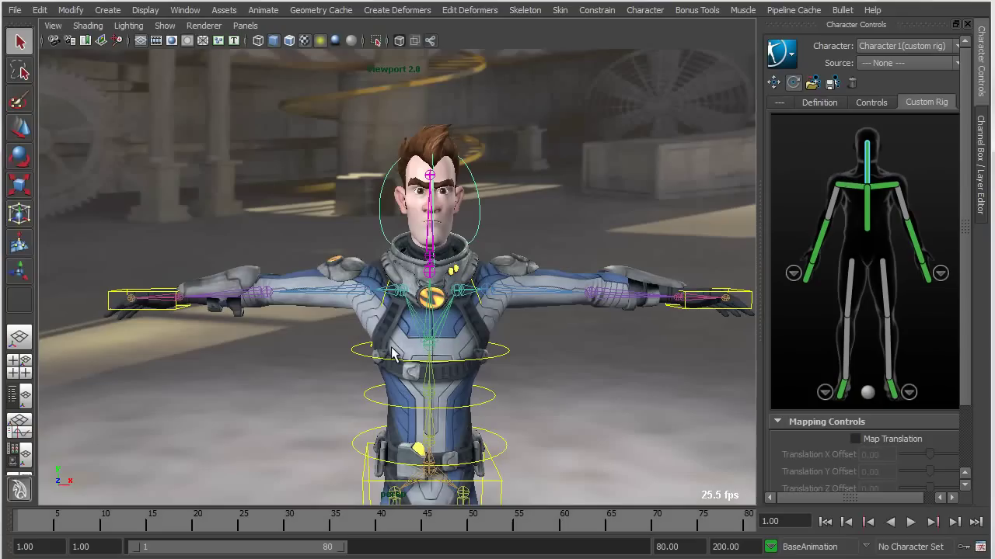
left_click(913, 242)
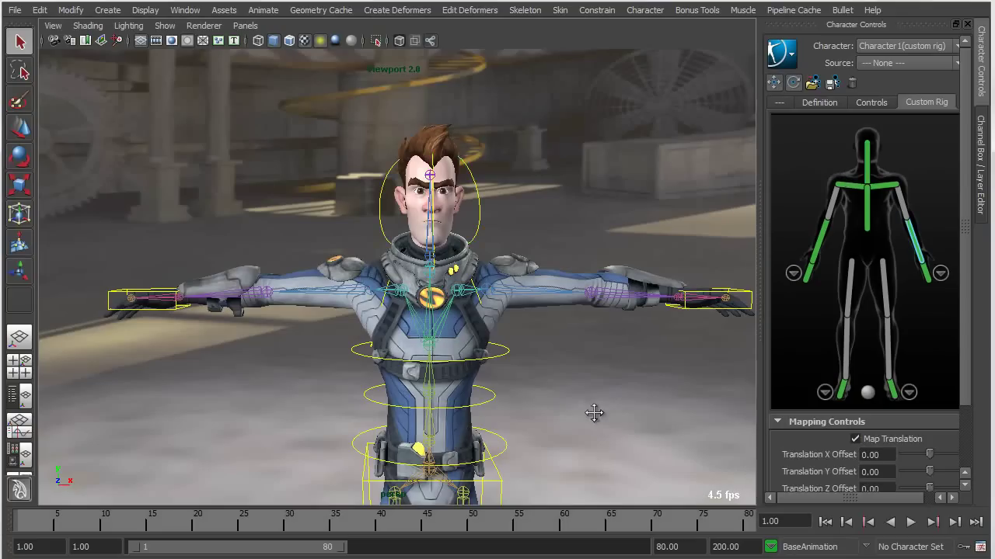
middle_click_drag(595, 412, 550, 359, "alt")
left_click(927, 276)
Select the left foot control on the rig and check the left foot effector's assignment options without choosing any
middle_click_drag(572, 420, 612, 193, "alt")
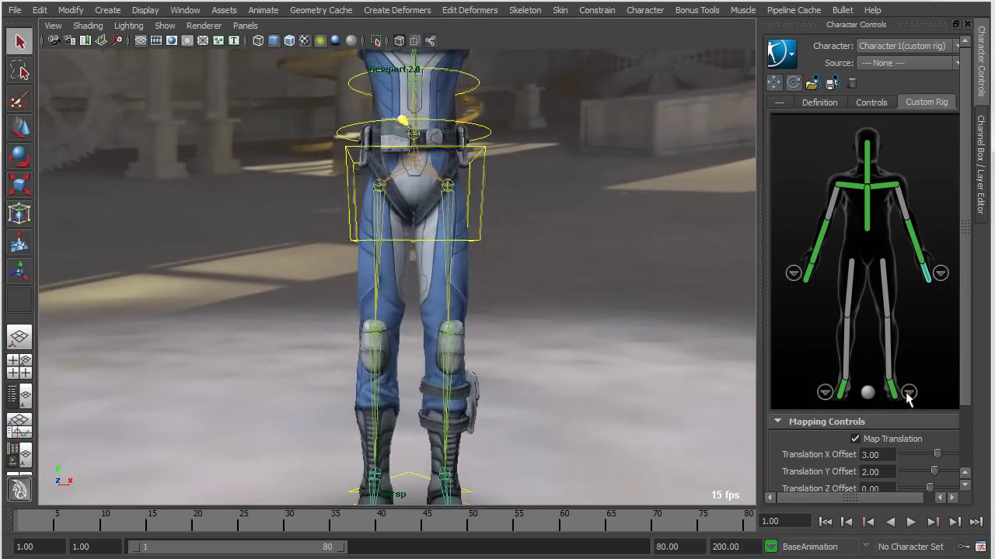
middle_click_drag(729, 375, 490, 272, "alt")
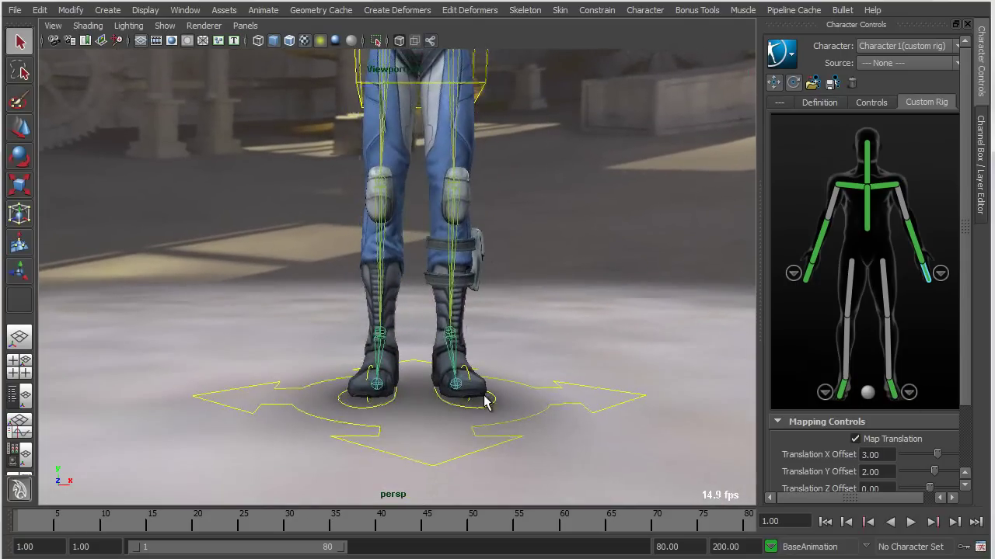
left_click(526, 409)
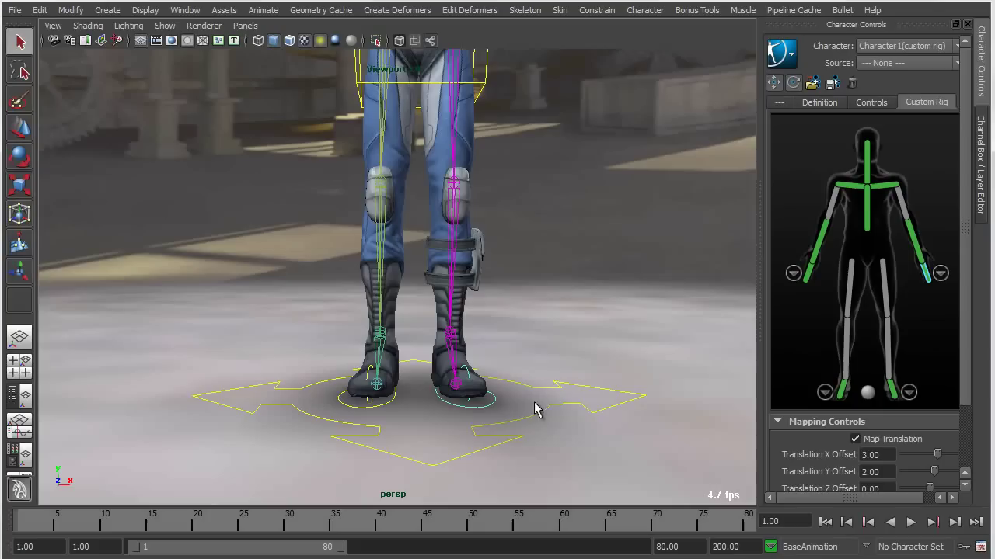
right_click(895, 395)
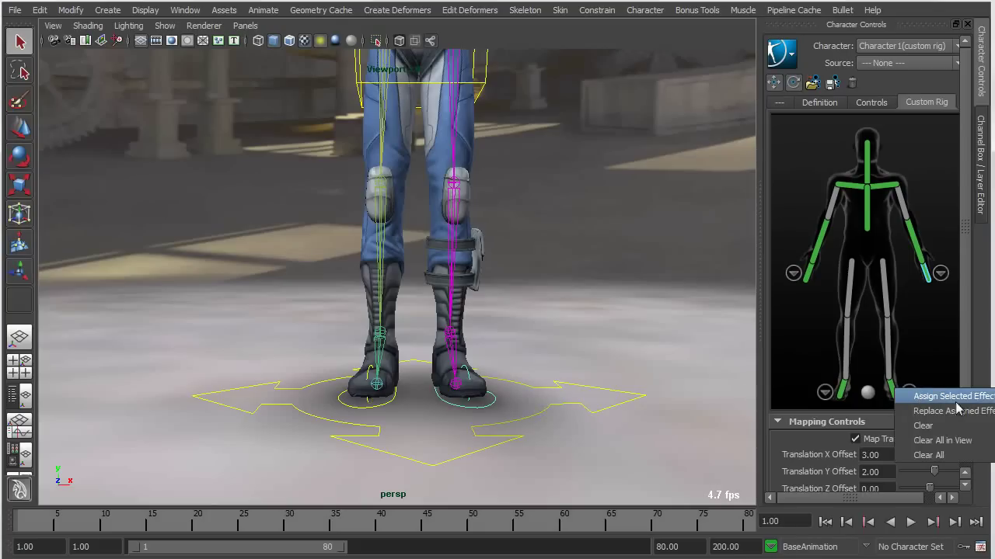
left_click(635, 243)
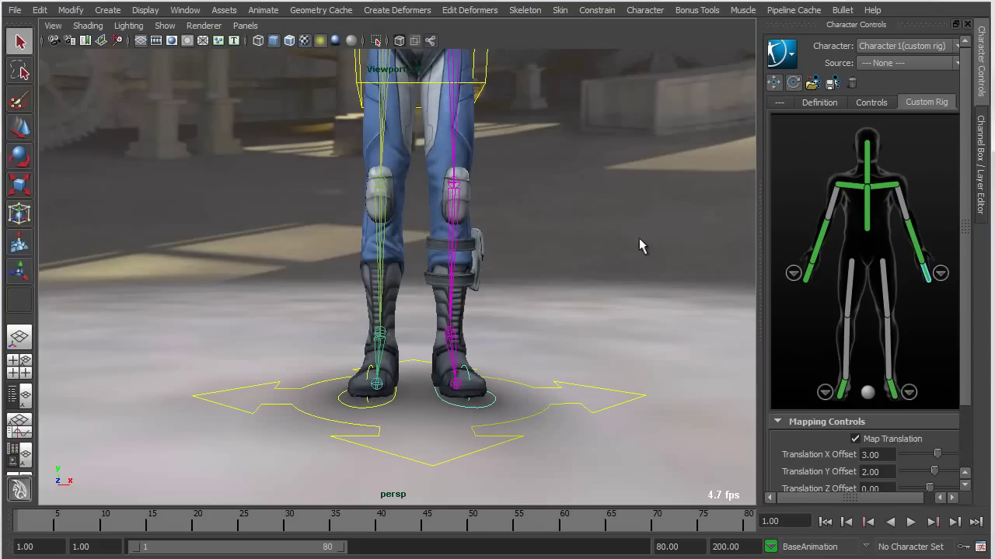
Test the mapped left hand effector by moving its control down toward the body and rotating the hand downward
right_click_drag(664, 369, 440, 257, "alt")
middle_click_drag(439, 256, 424, 382, "alt")
left_click_drag(424, 382, 453, 395, "alt")
right_click_drag(453, 395, 448, 382, "alt")
middle_click_drag(449, 383, 439, 395, "alt")
right_click_drag(440, 395, 407, 383, "alt")
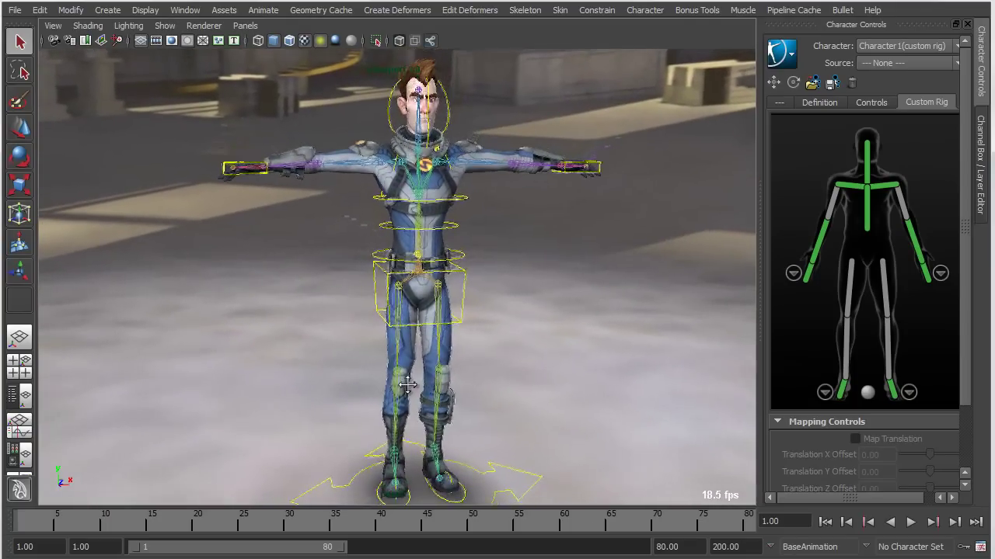
middle_click_drag(406, 384, 394, 384, "alt")
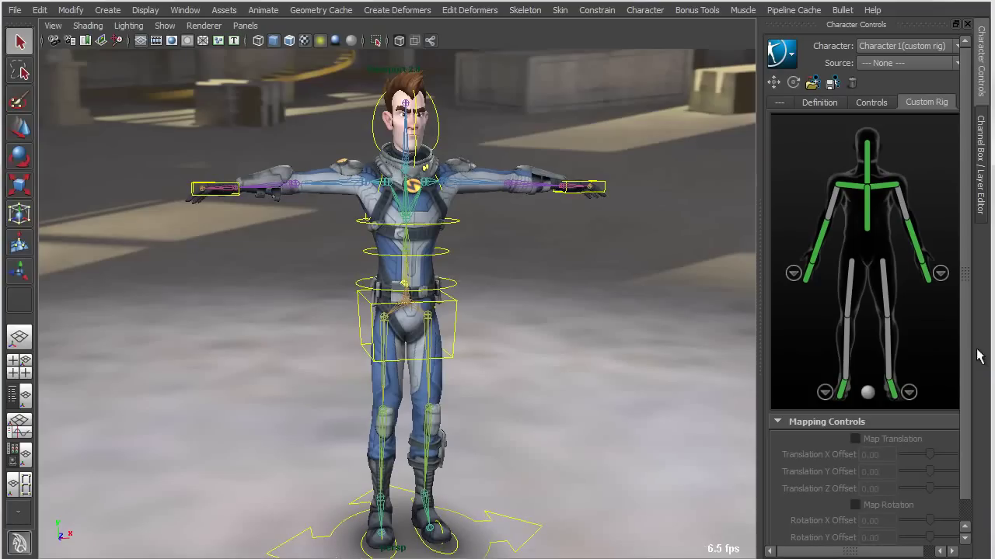
left_click(926, 278)
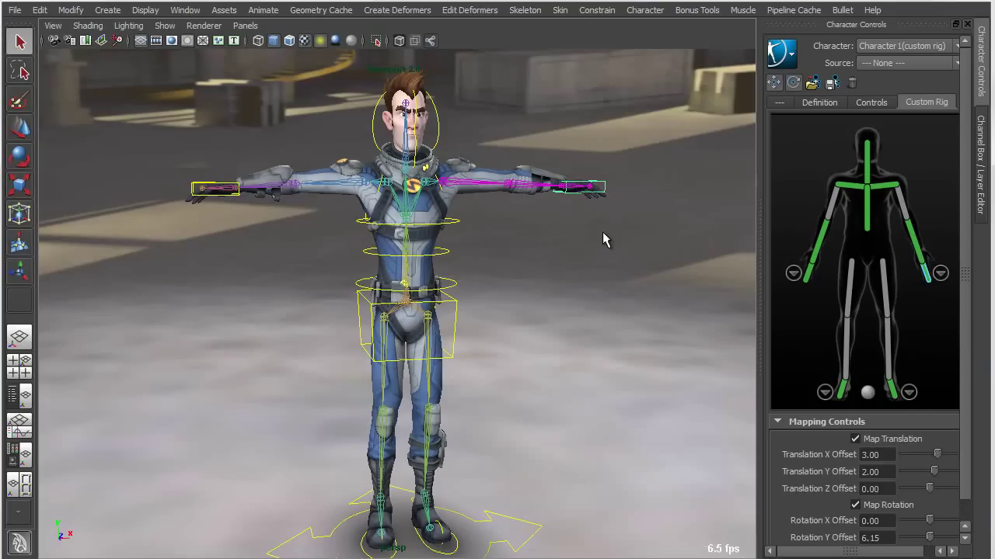
middle_click_drag(603, 233, 582, 253, "alt")
key("w")
left_click_drag(547, 211, 510, 250)
key("e")
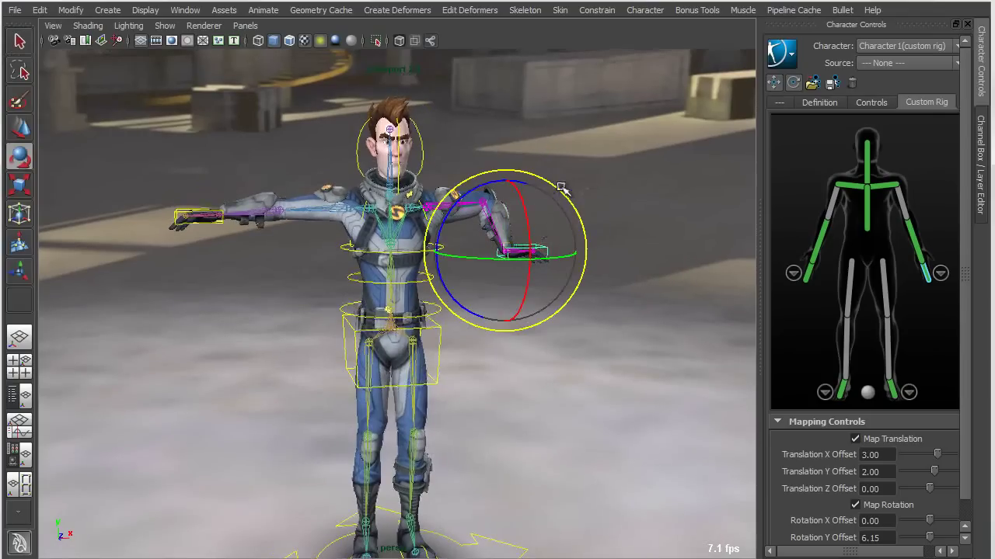
left_click_drag(569, 196, 585, 272)
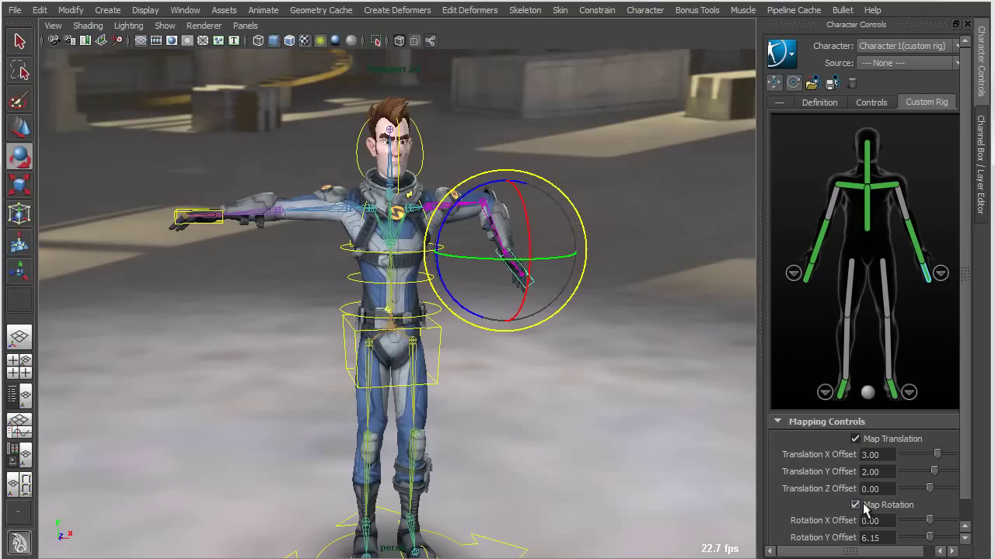
Examine the left hand's mapping offset settings and undo the test move and rotation of the hand
scroll(965, 440, "down", 1)
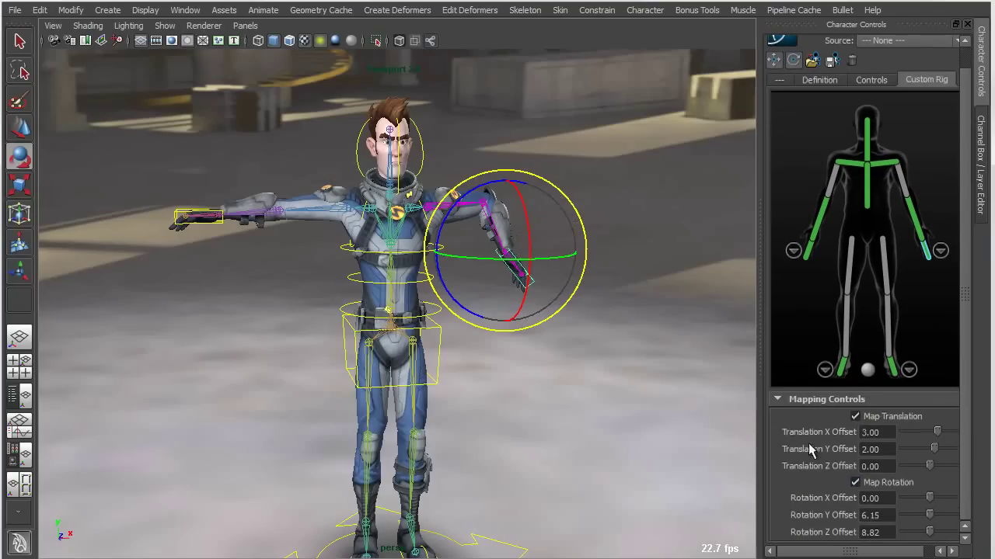
right_click_drag(566, 351, 573, 360, "alt")
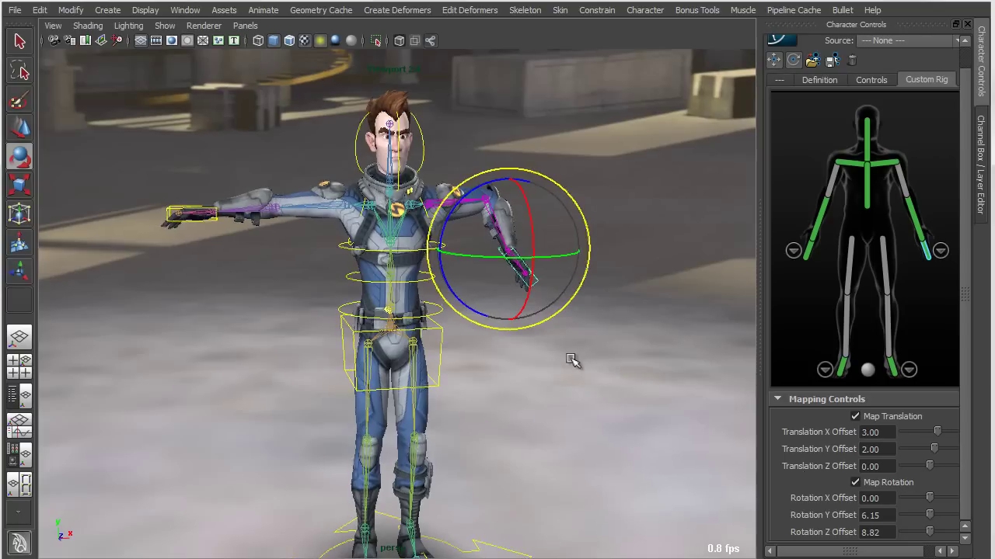
key("ctrl+z")
Select the rig's hips control and head control in turn on the character, and clear the selection
middle_click_drag(559, 428, 488, 388, "alt")
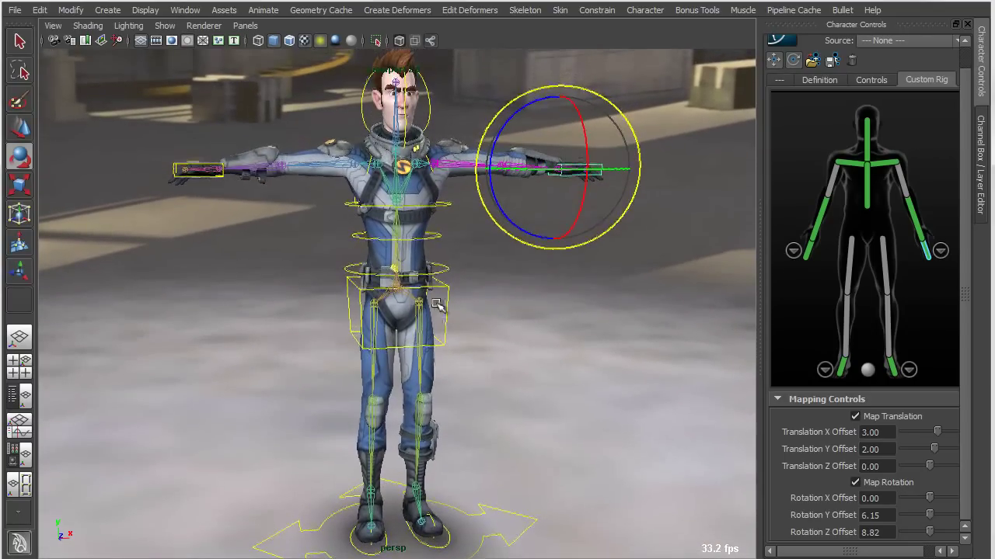
left_click(435, 303)
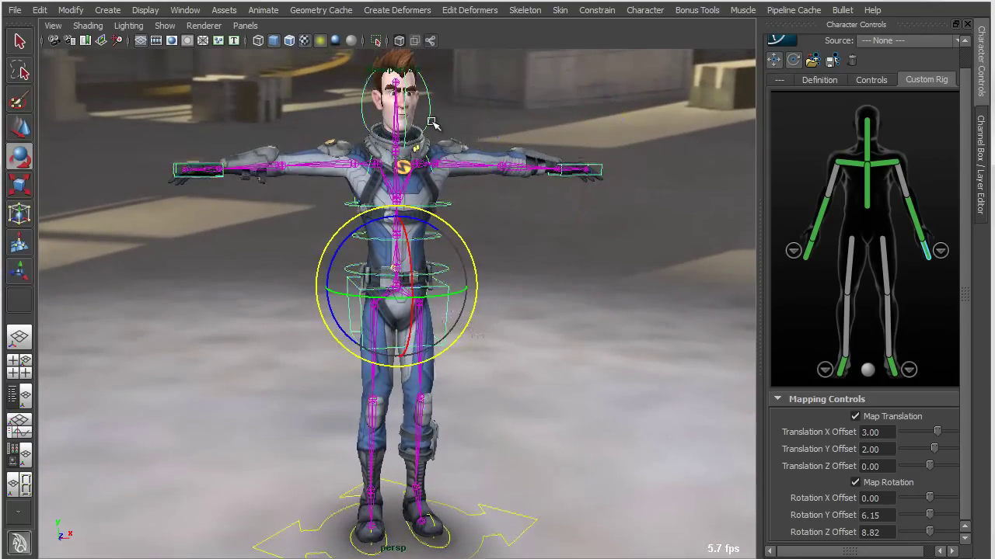
left_click(467, 114)
left_click(428, 102)
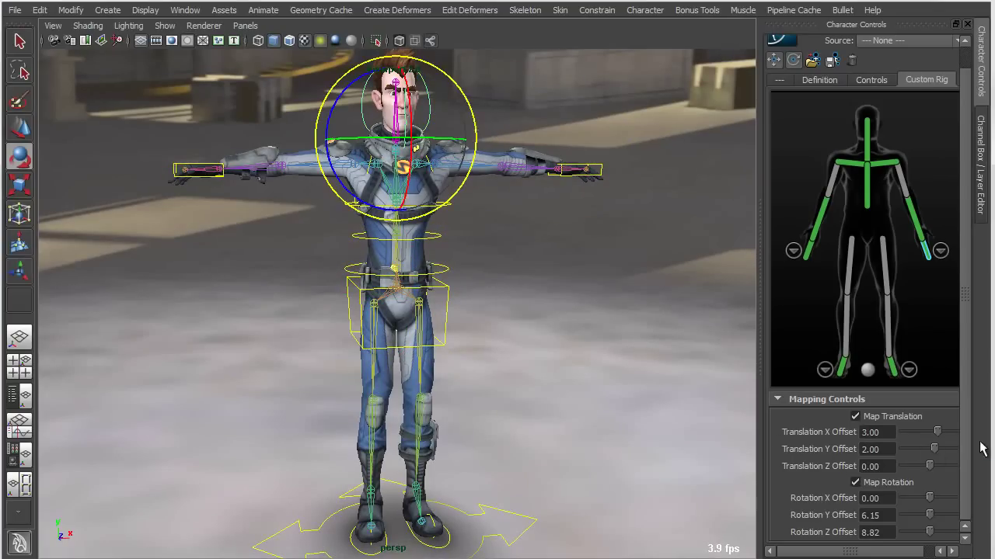
middle_click_drag(454, 507, 483, 459, "alt")
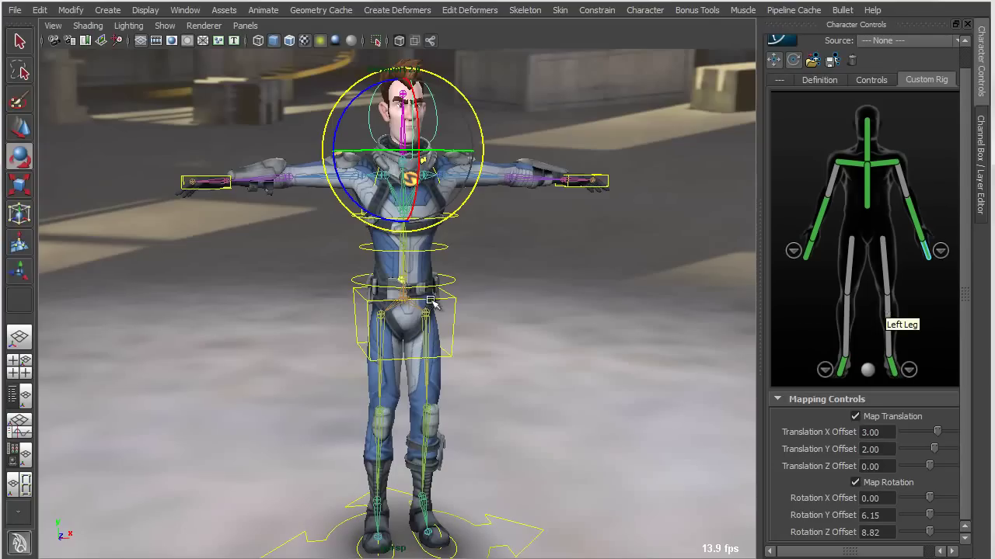
left_click_drag(433, 295, 514, 286, "alt")
left_click(515, 286)
right_click_drag(547, 435, 479, 436, "alt")
left_click_drag(481, 438, 479, 412, "alt")
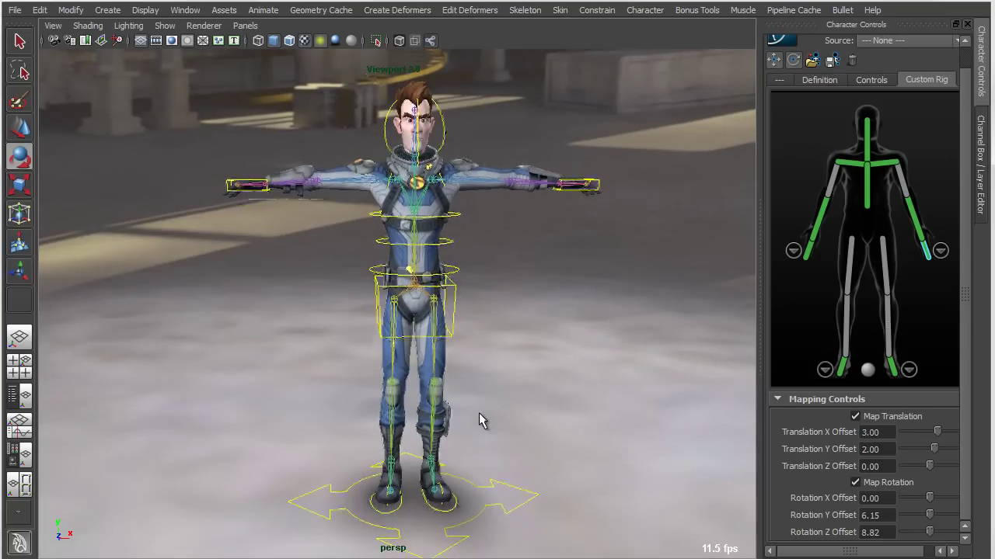
Open the Visor and import the cartwheel.ma clip from the Mocap Examples into the scene
left_click_drag(963, 200, 961, 132)
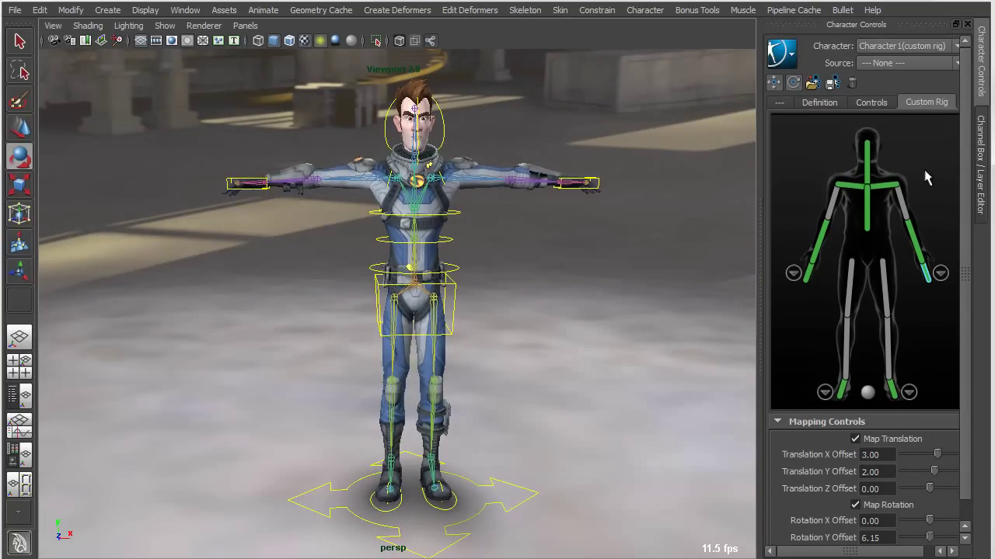
left_click(185, 10)
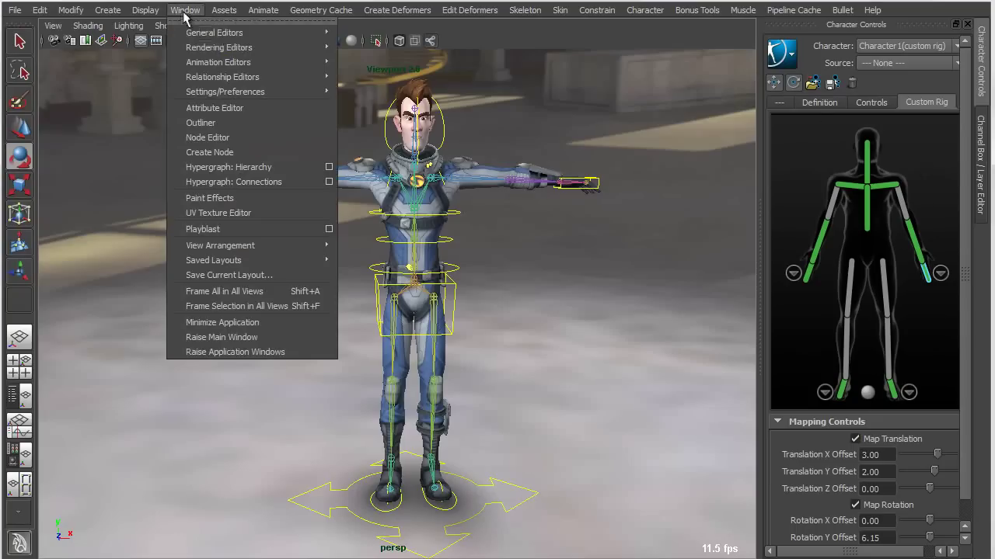
mouse_move(187, 34)
left_click(403, 86)
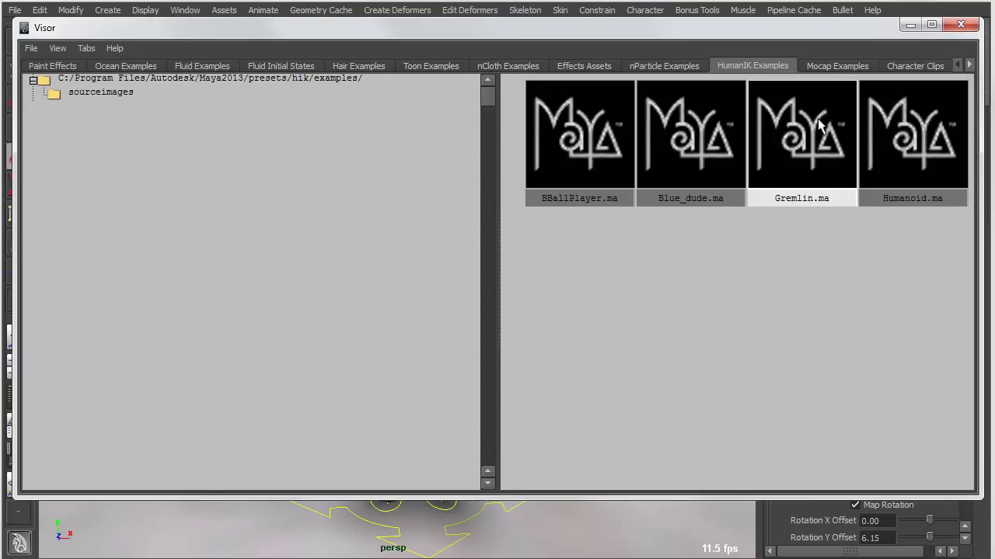
left_click(834, 67)
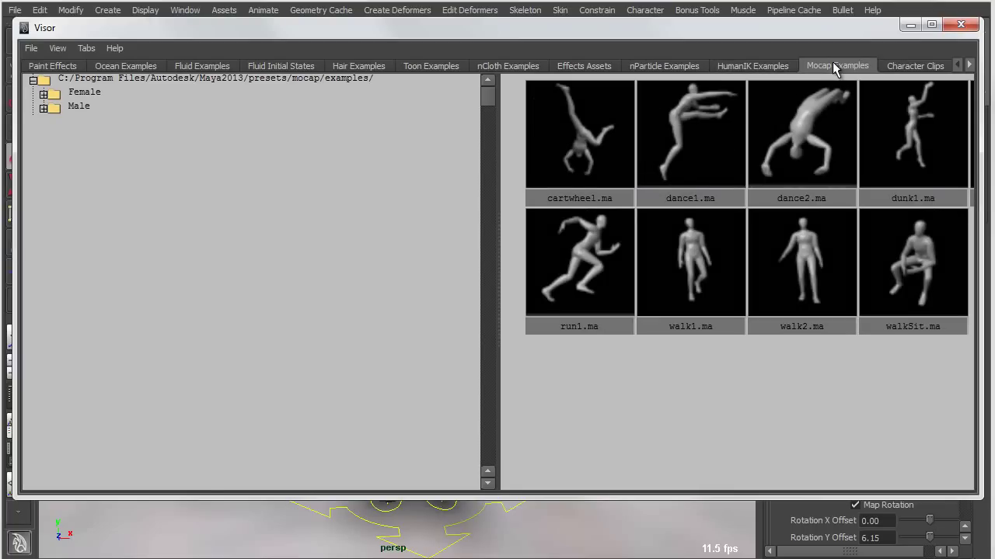
middle_click_drag(582, 135, 191, 531)
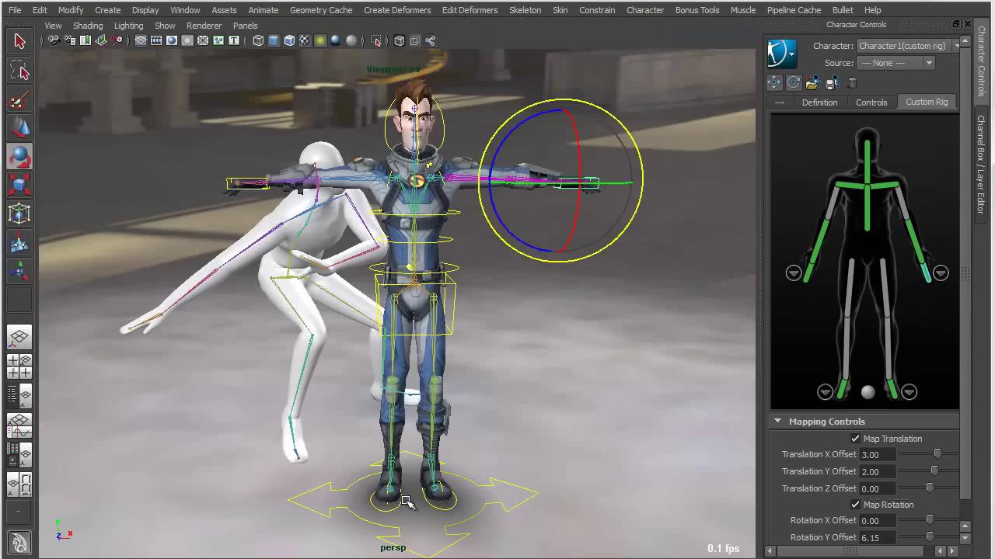
Play the imported mocap figure's cartwheel animation beside the character and stop the playback
left_click_drag(423, 454, 350, 421, "alt")
key("alt+v")
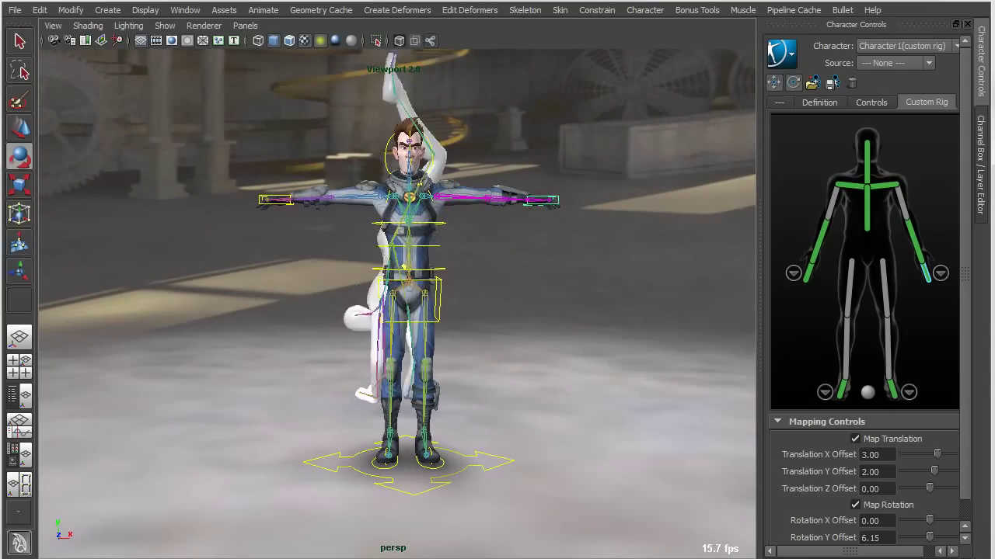
key("e")
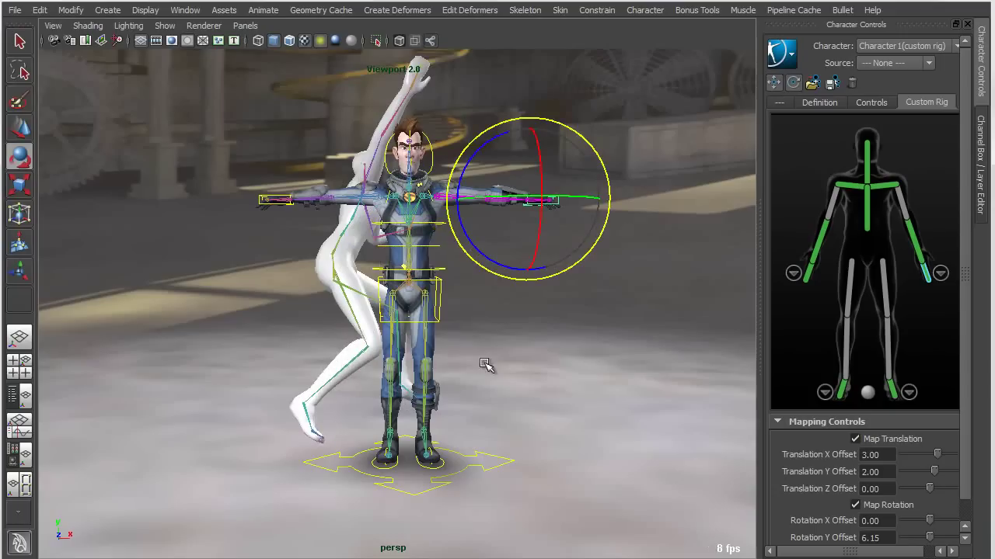
Set the character's source to MocapExample and play back the cartwheel on the custom rig
left_click(877, 65)
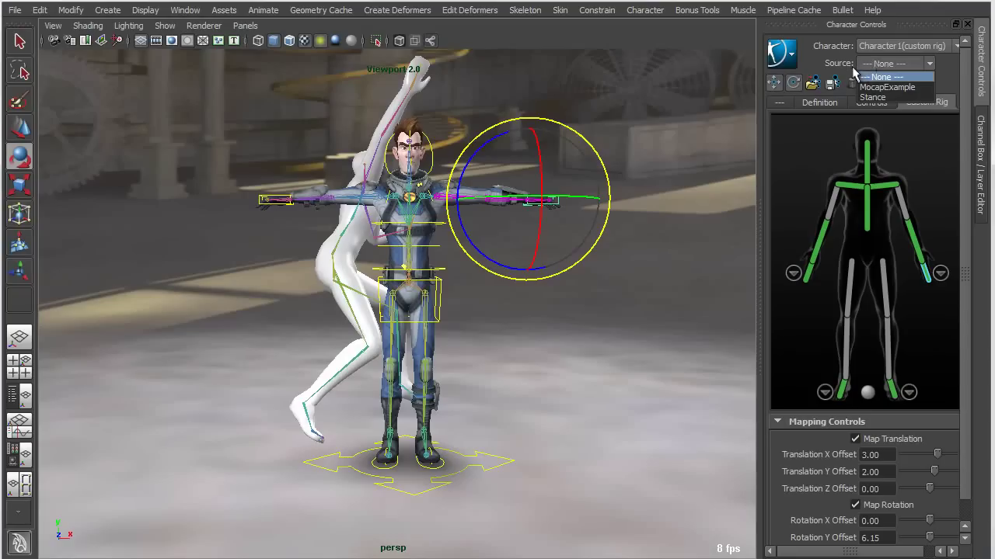
left_click(890, 88)
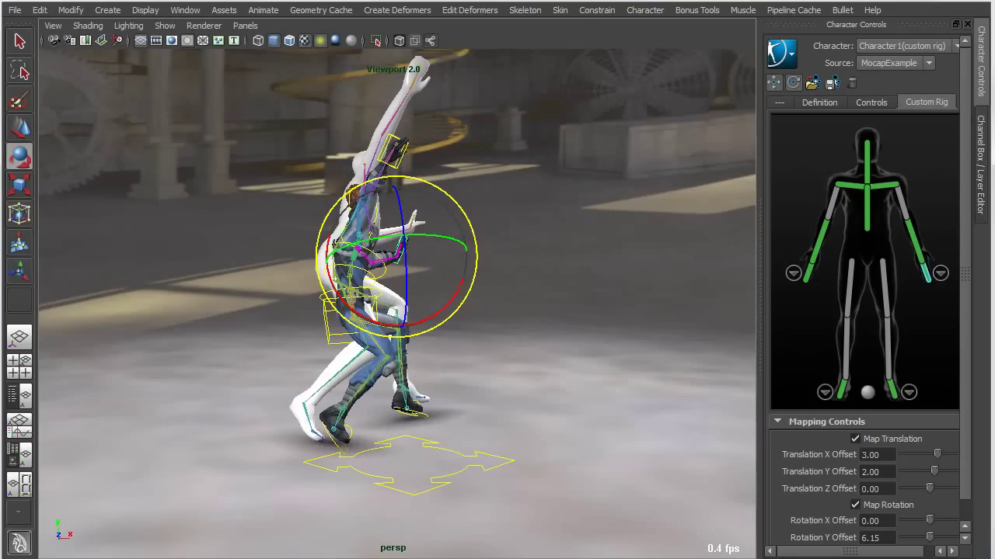
key("alt+v")
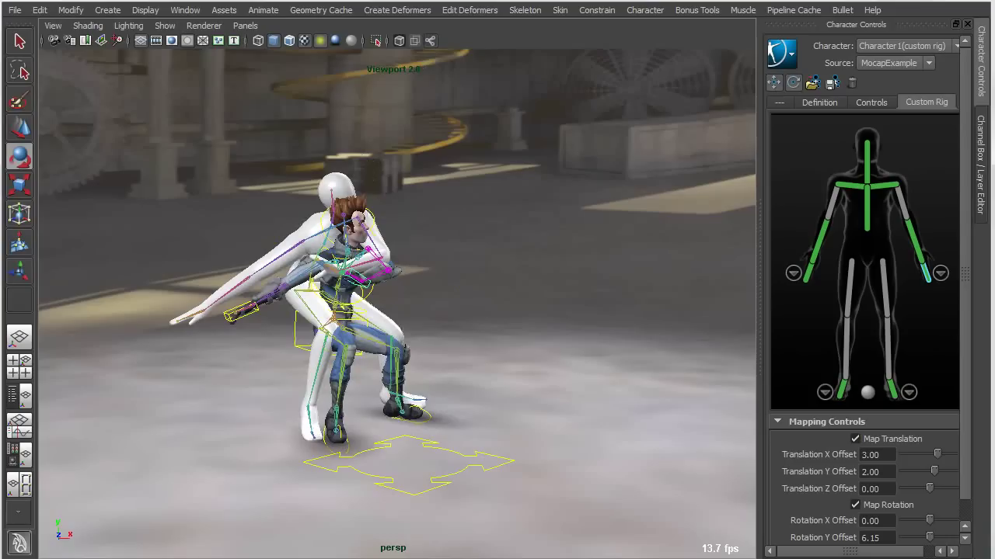
key("alt+v")
Move the rig's main ground control along the X axis to separate the character from the mocap figure
left_click(466, 463)
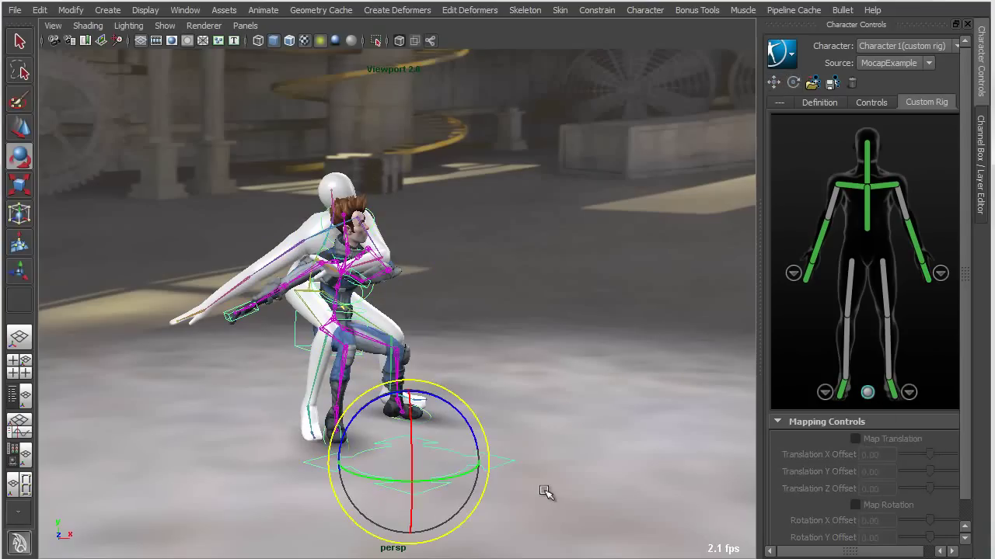
key("w")
left_click_drag(462, 459, 663, 459)
left_click_drag(592, 439, 487, 454, "alt")
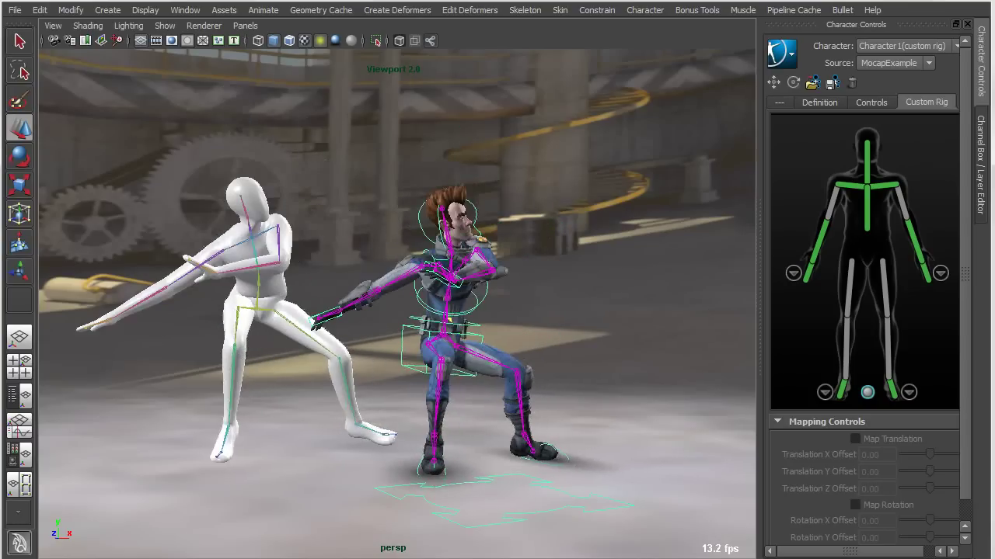
Stop the playback during the handstand and move the main ground control along Z, placing both figures side by side
key("w")
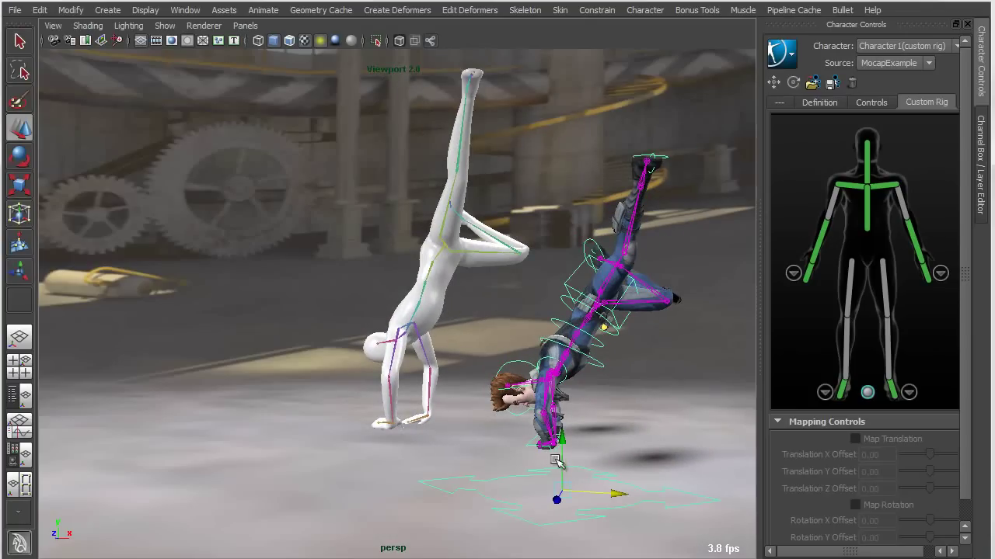
left_click_drag(552, 460, 485, 469, "alt")
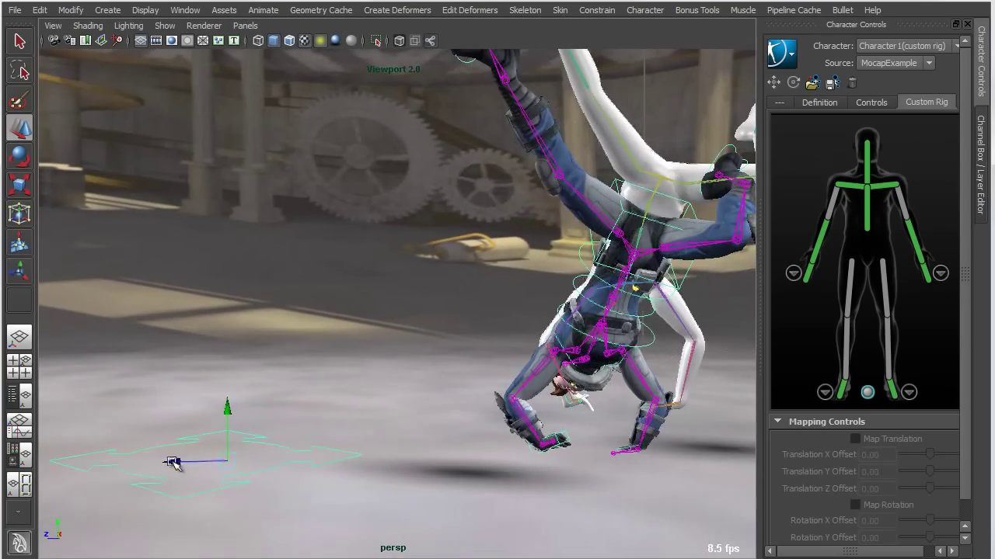
middle_click_drag(551, 459, 486, 469, "alt")
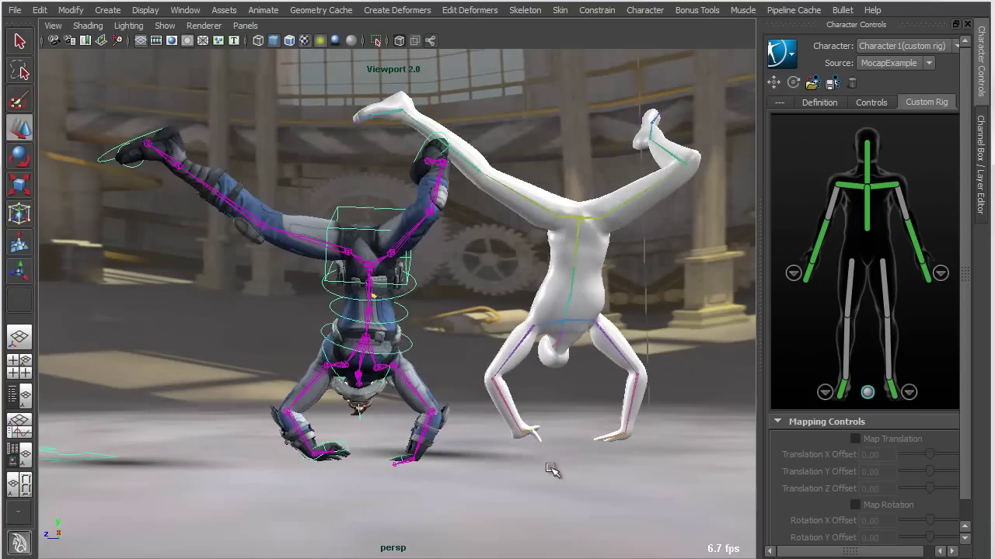
Display the HumanIK controls figure, select both hand effectors, and return to the custom rig mapping
left_click(868, 103)
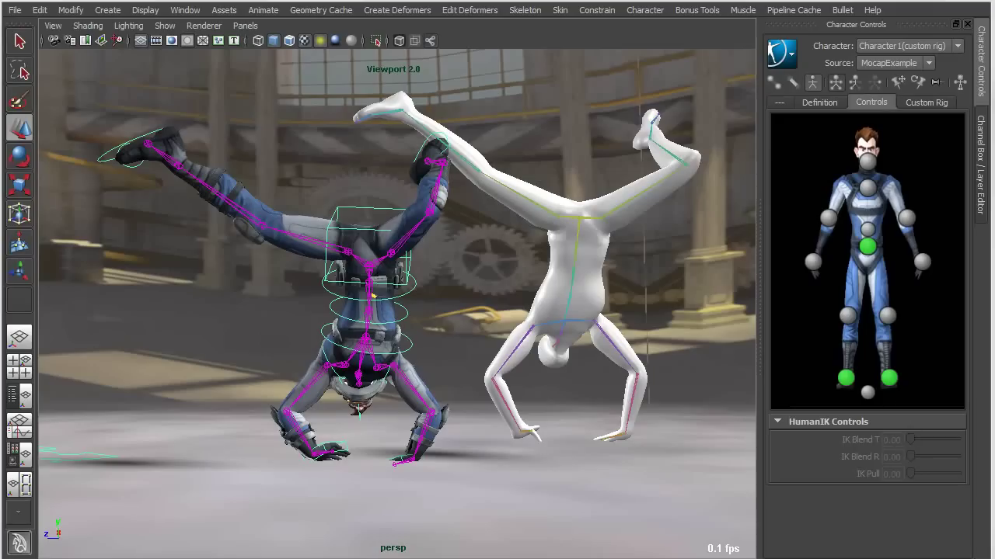
left_click(812, 261)
left_click(922, 262)
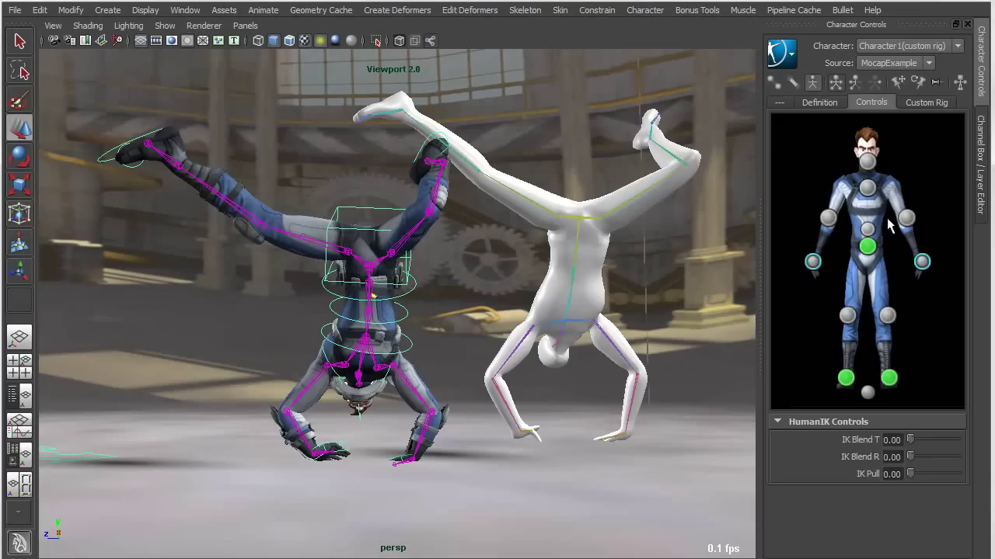
left_click(924, 102)
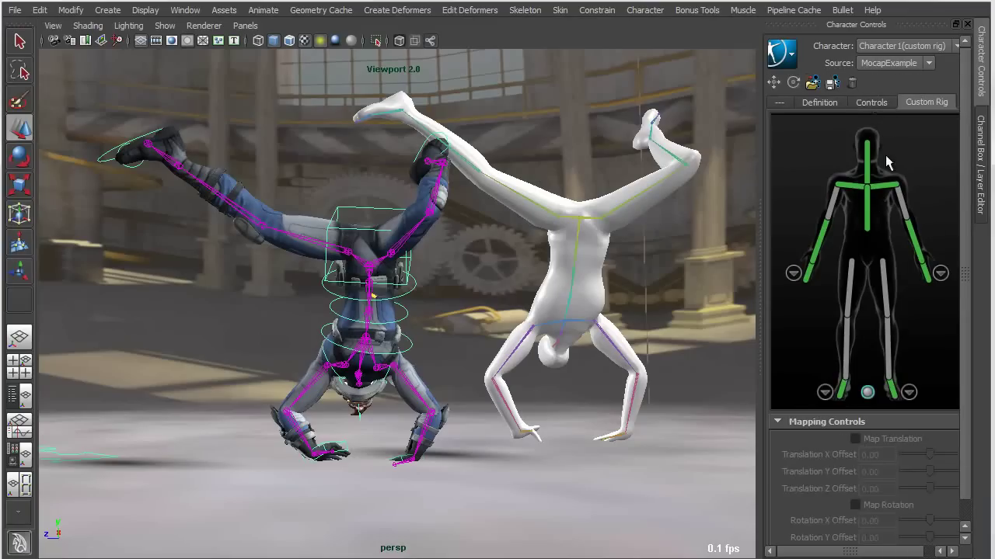
Set IK Blend T and IK Blend R to 1.00 for both selected hand effectors in the HumanIK controls
left_click(870, 104)
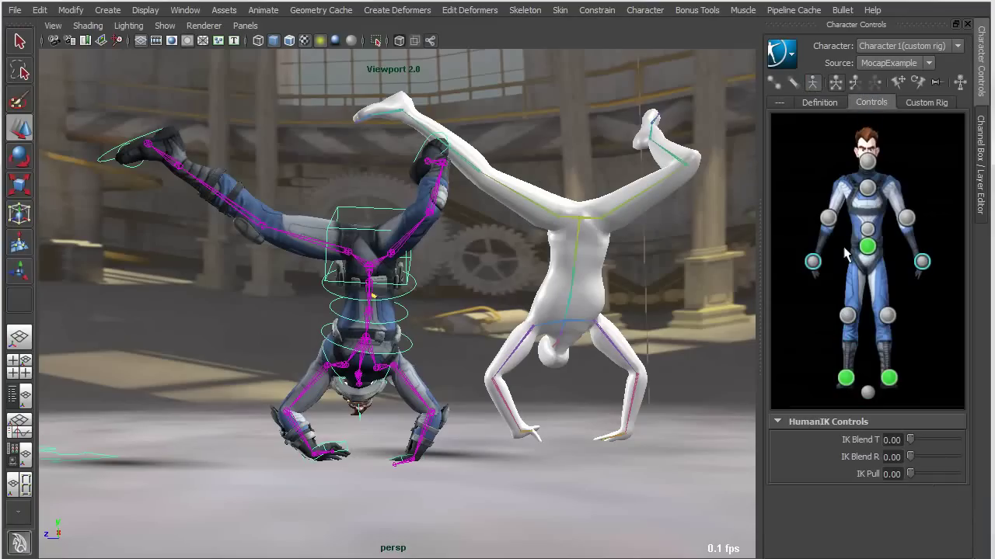
left_click_drag(917, 439, 992, 442)
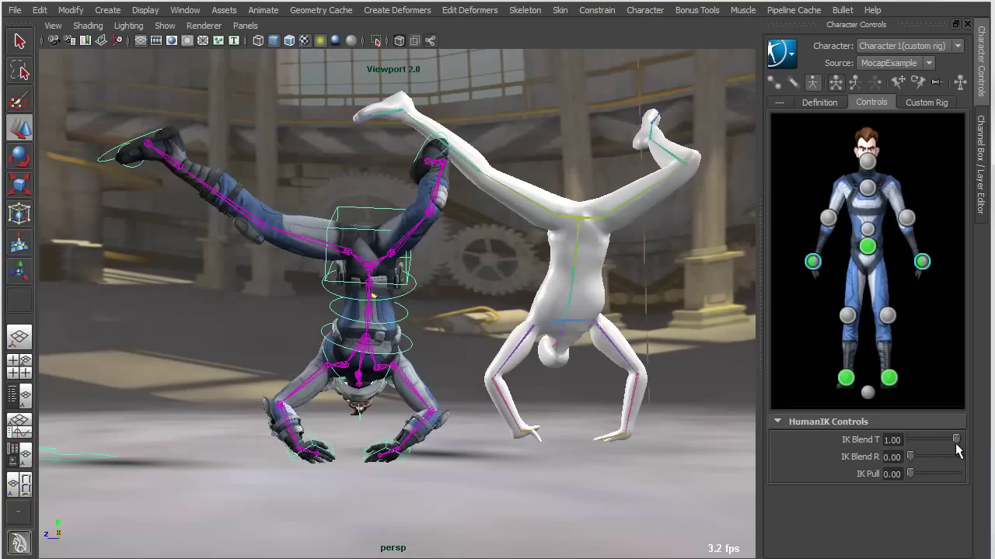
left_click_drag(913, 461, 981, 462)
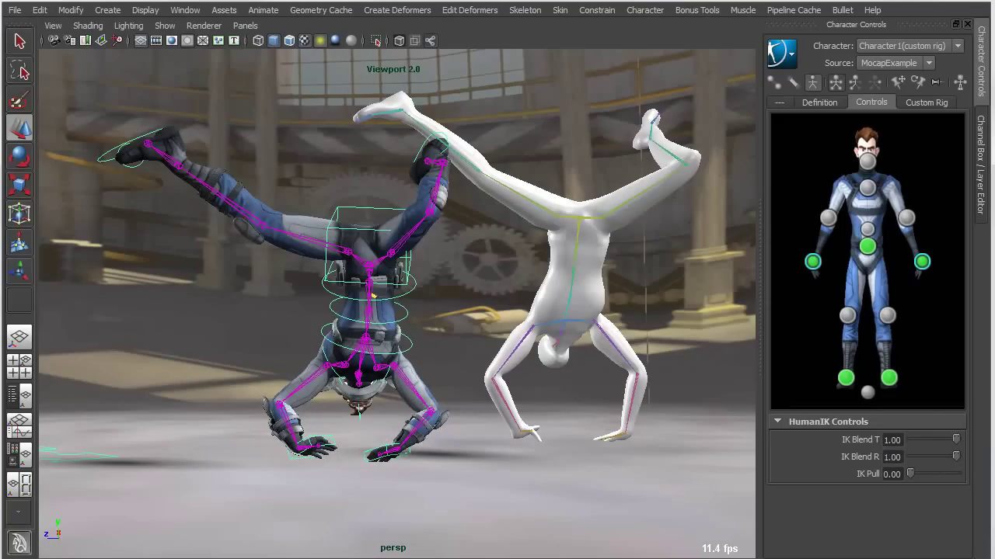
Try moving the mocap figure's hips and rotating its raised, bent knee to test the live retargeting
left_click(581, 220)
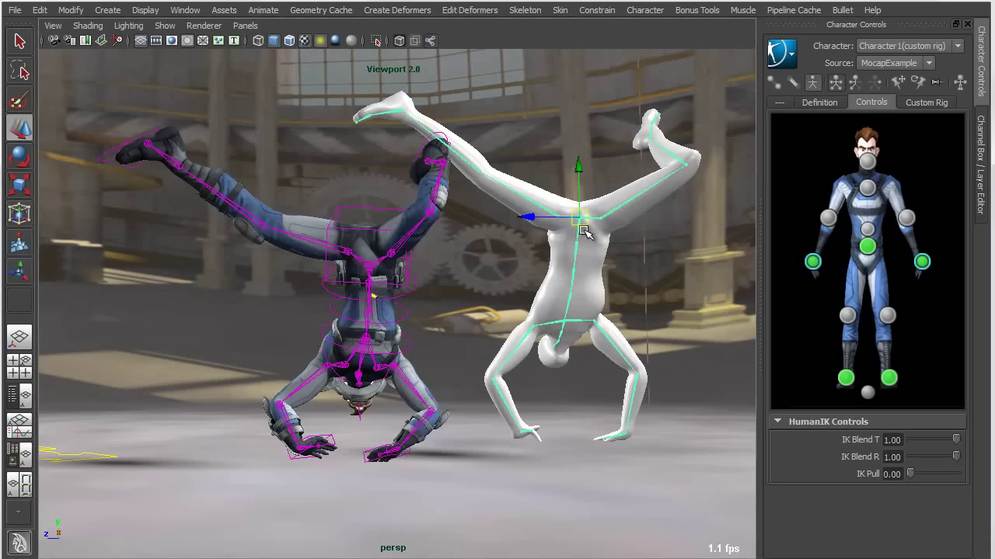
mouse_move(581, 231)
left_mouse_down()
mouse_move(586, 275)
mouse_move(582, 178)
mouse_move(580, 271)
mouse_move(573, 182)
mouse_move(575, 233)
mouse_move(579, 216)
left_mouse_up()
left_click(648, 159)
key("e")
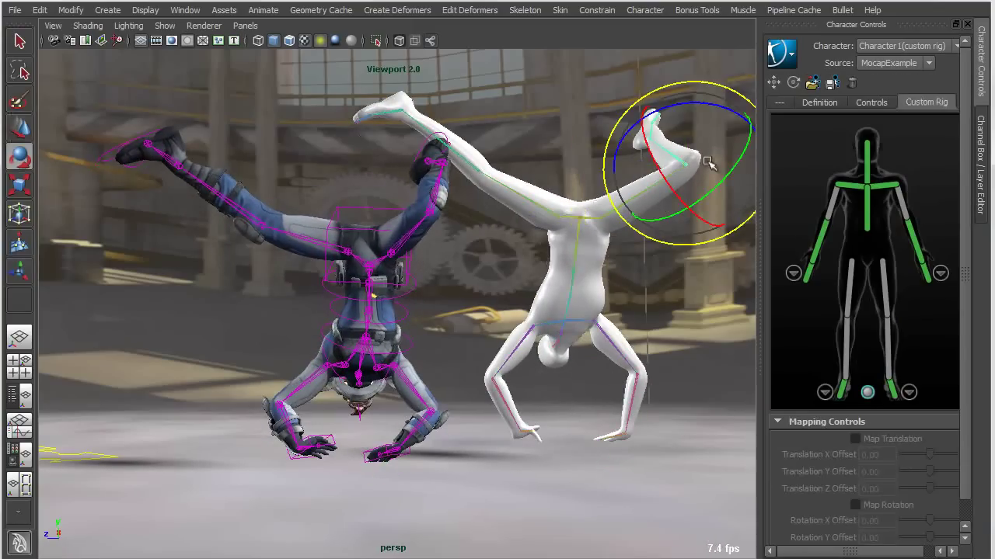
left_click_drag(741, 170, 674, 235)
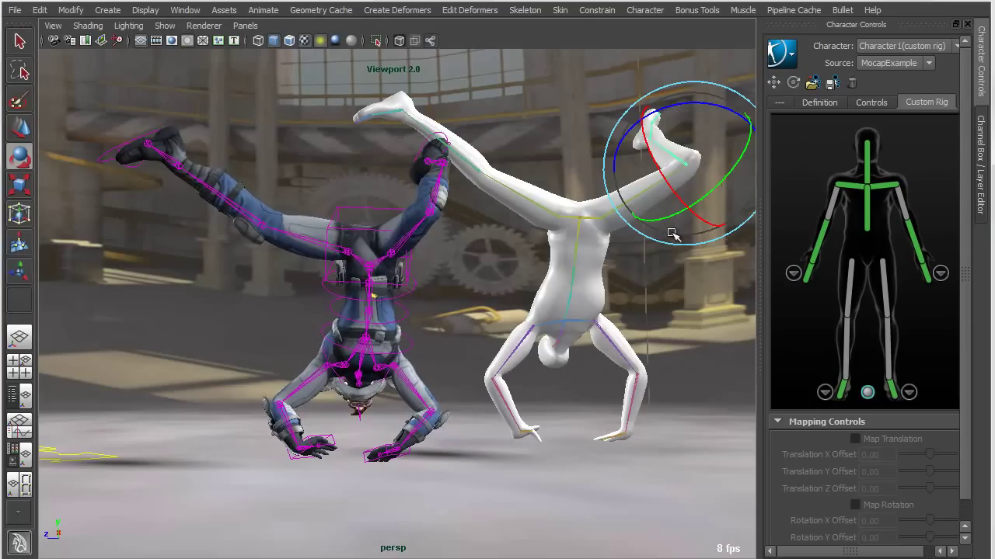
Open the custom rig character's HumanIK properties and examine the Solving settings
left_click(782, 54)
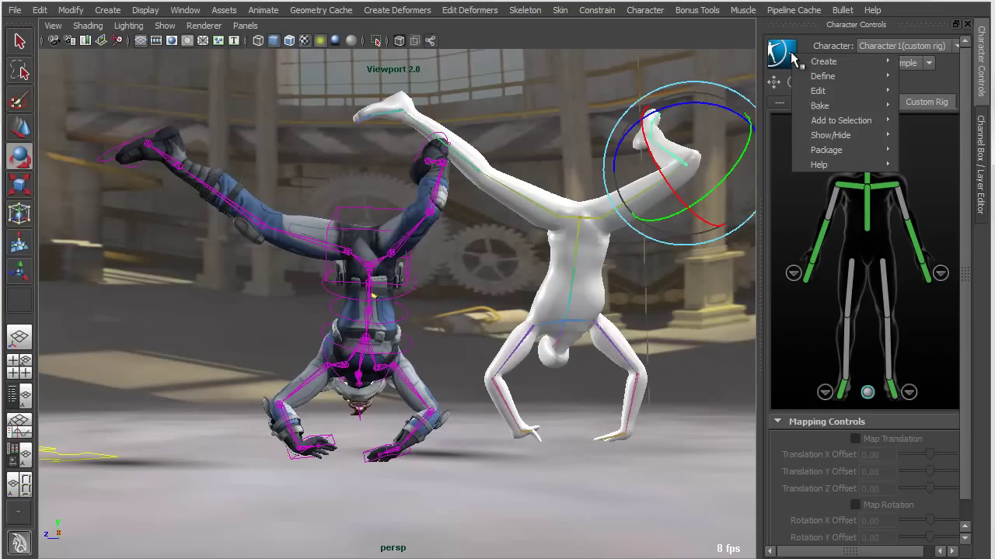
mouse_move(817, 90)
left_click(992, 268)
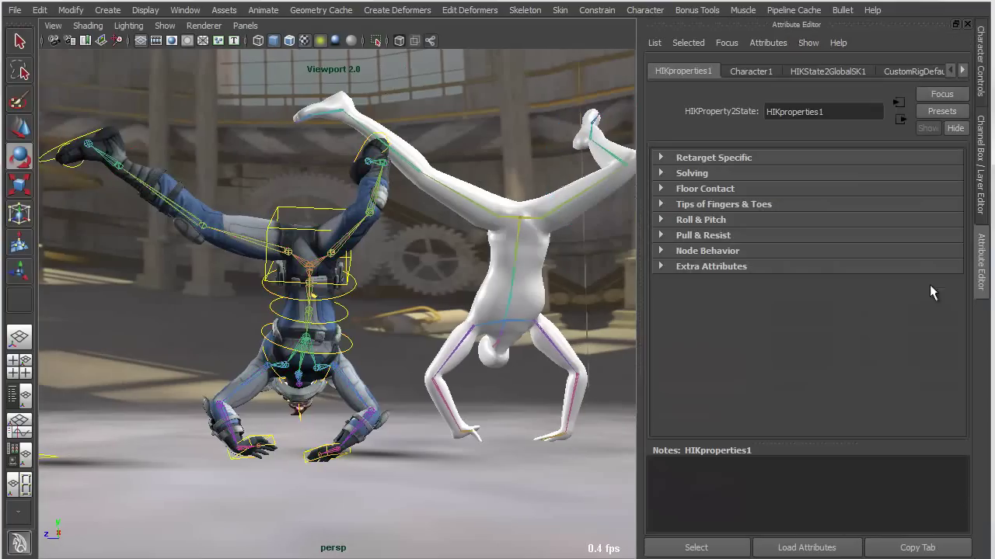
left_click(661, 173)
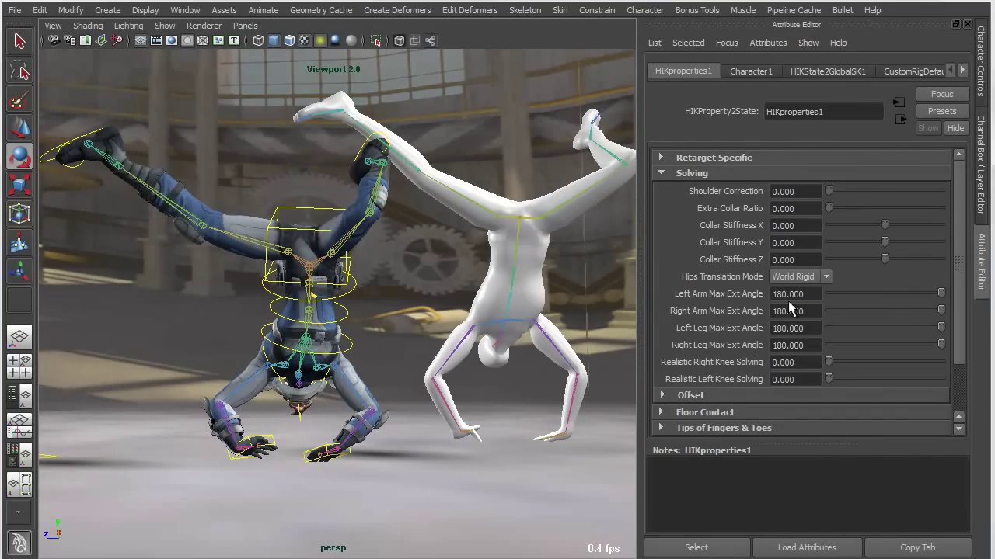
left_click(661, 173)
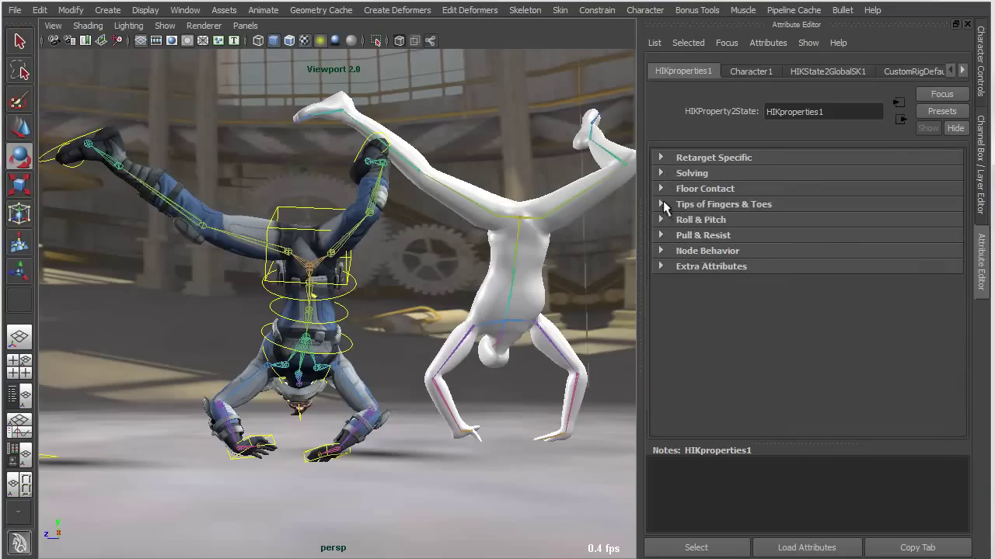
Turn Hand Floor Contact on in the Hands settings of the character's Floor Contact properties
left_click(661, 189)
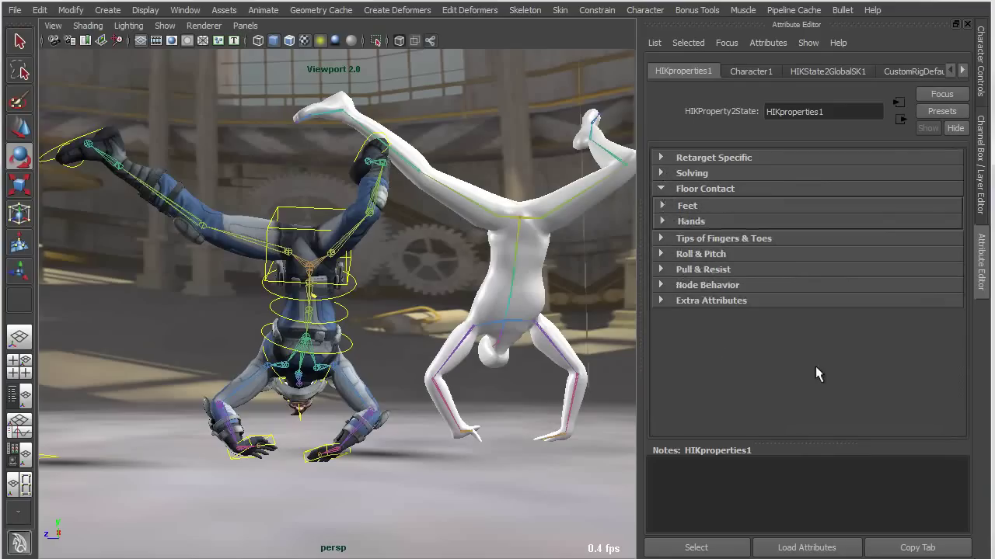
left_click(662, 222)
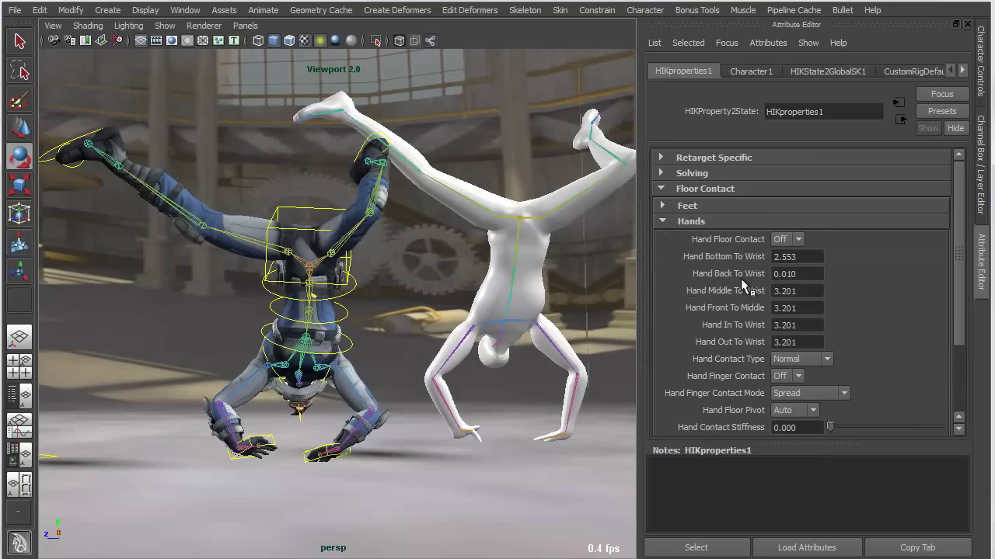
left_click(795, 240)
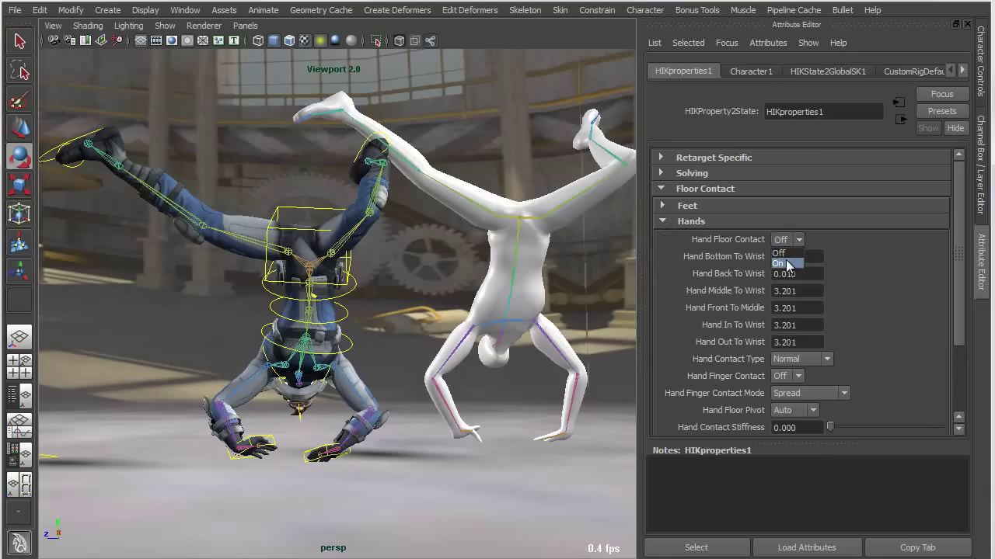
left_click(779, 264)
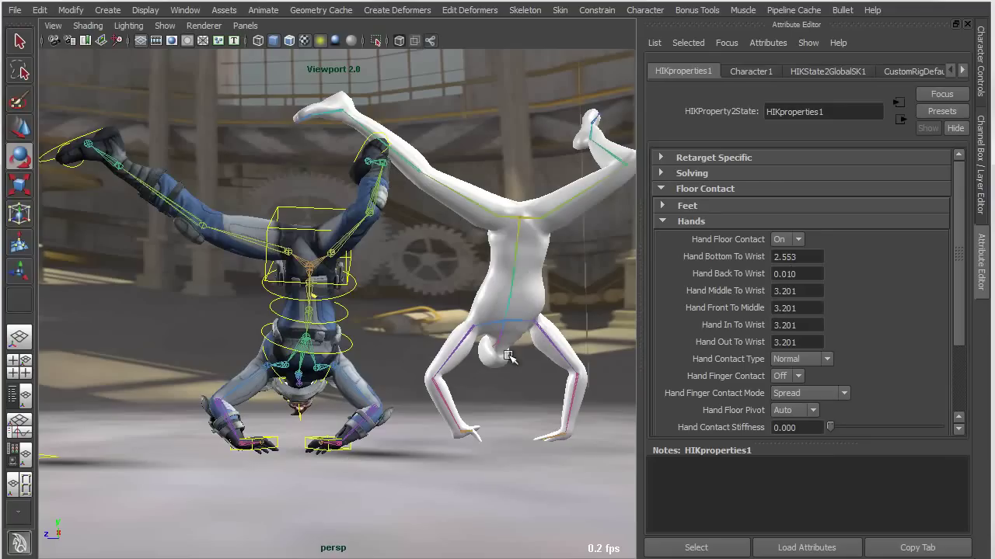
Try moving the mocap figure's hips to test the hand floor contact, and undo the move
left_click(544, 230)
key("w")
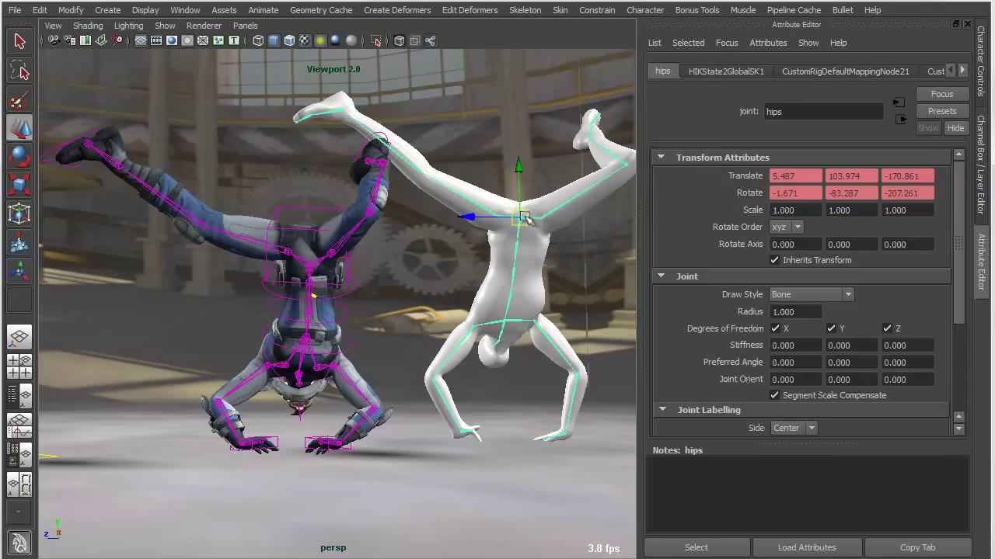
mouse_move(523, 222)
left_mouse_down()
mouse_move(528, 198)
mouse_move(522, 180)
mouse_move(518, 197)
mouse_move(515, 160)
mouse_move(529, 168)
mouse_move(513, 257)
mouse_move(519, 214)
mouse_move(511, 209)
left_mouse_up()
key("ctrl+z")
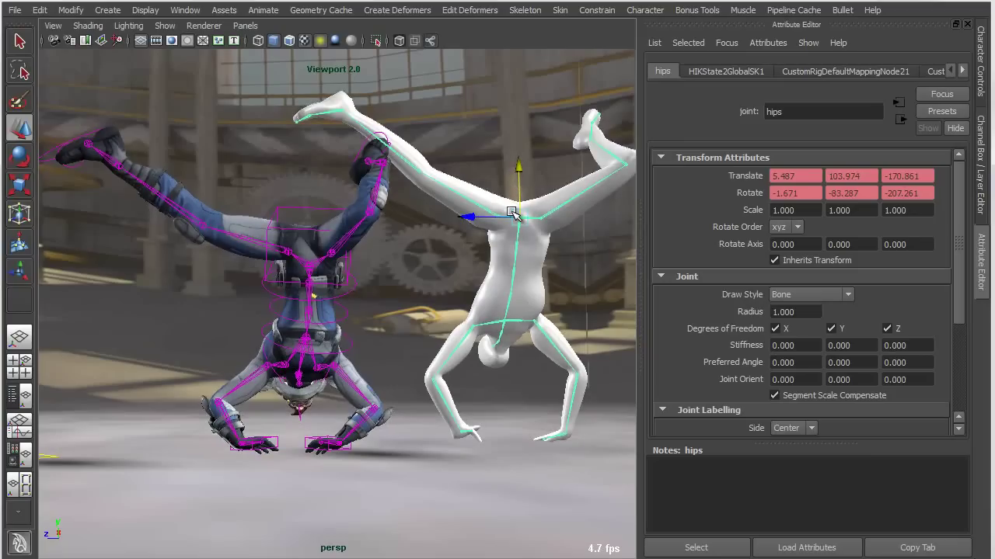
Return to the Character Controls, widen the viewport, and bake the retargeted animation to the custom rig
mouse_move(424, 376)
left_mouse_down("alt")
mouse_move(603, 378)
mouse_move(429, 388)
left_mouse_up("alt")
left_click(979, 81)
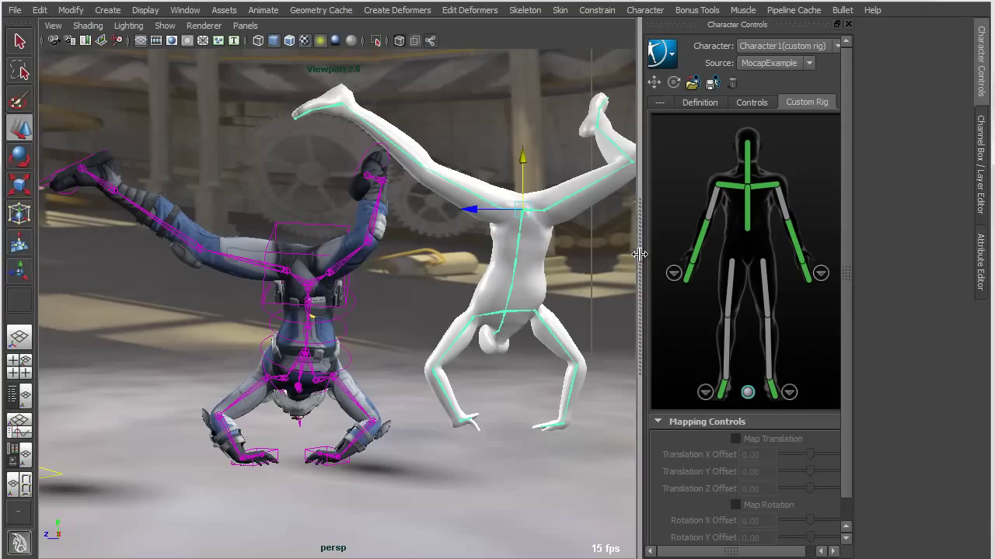
left_click_drag(642, 257, 760, 271)
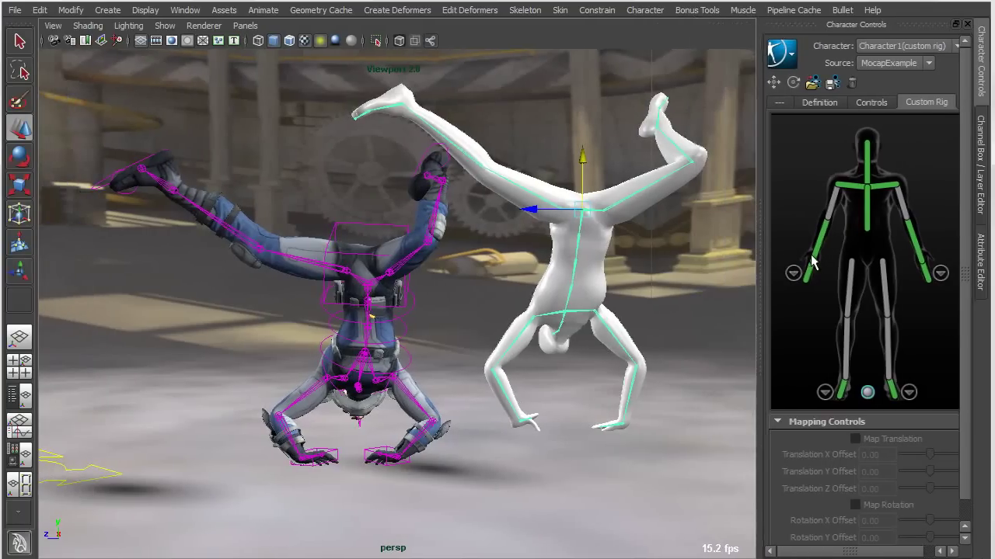
left_click(777, 52)
mouse_move(812, 90)
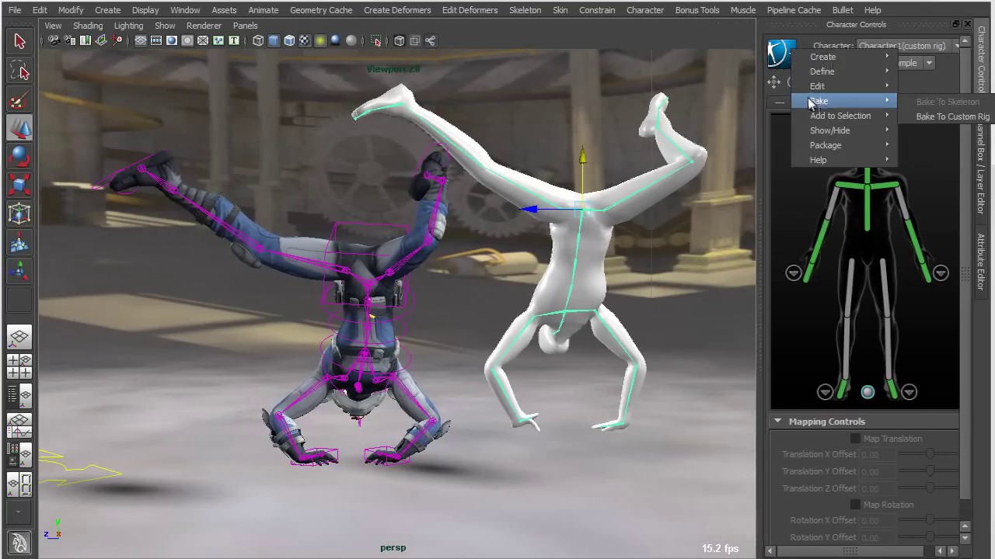
left_click(944, 118)
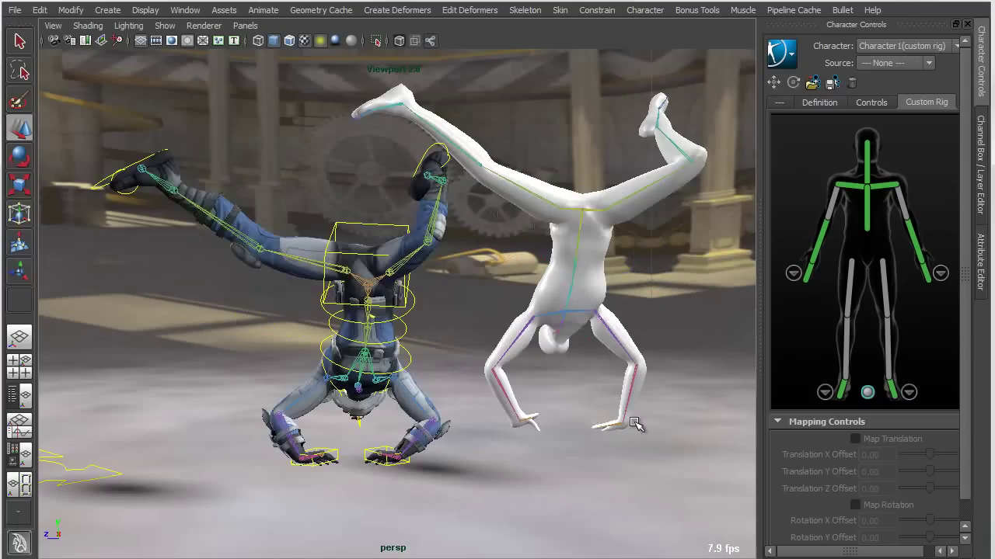
Select the rig's raised right hand control and add two animation layers, creating the second from that selection
left_click_drag(627, 408, 528, 399, "alt")
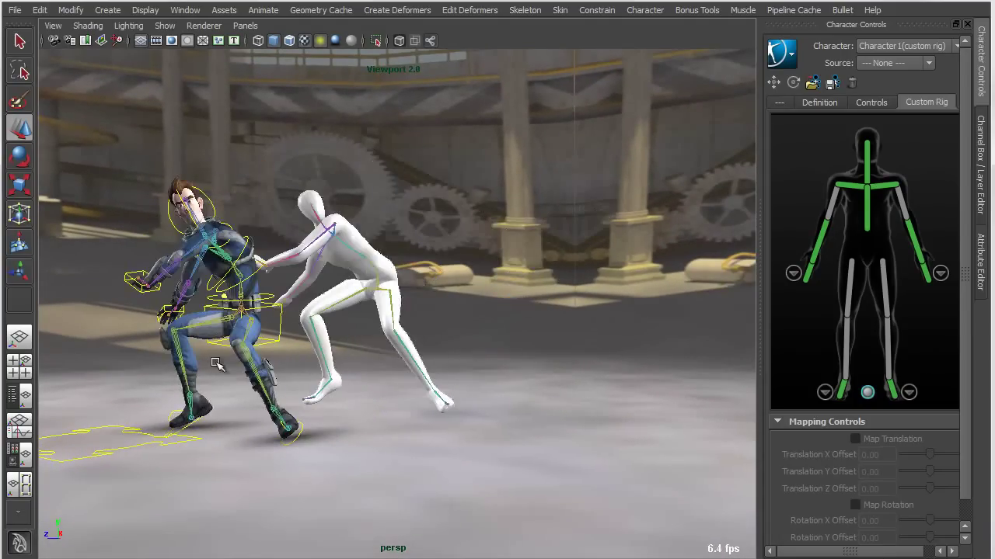
right_click_drag(339, 349, 443, 365, "alt")
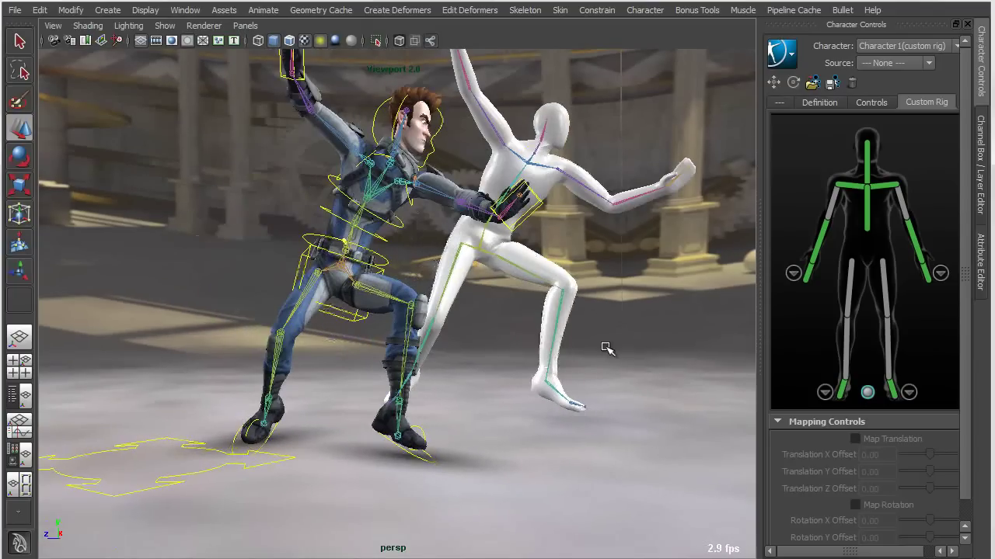
middle_click_drag(507, 316, 478, 399, "alt")
left_click(284, 134)
left_click(983, 186)
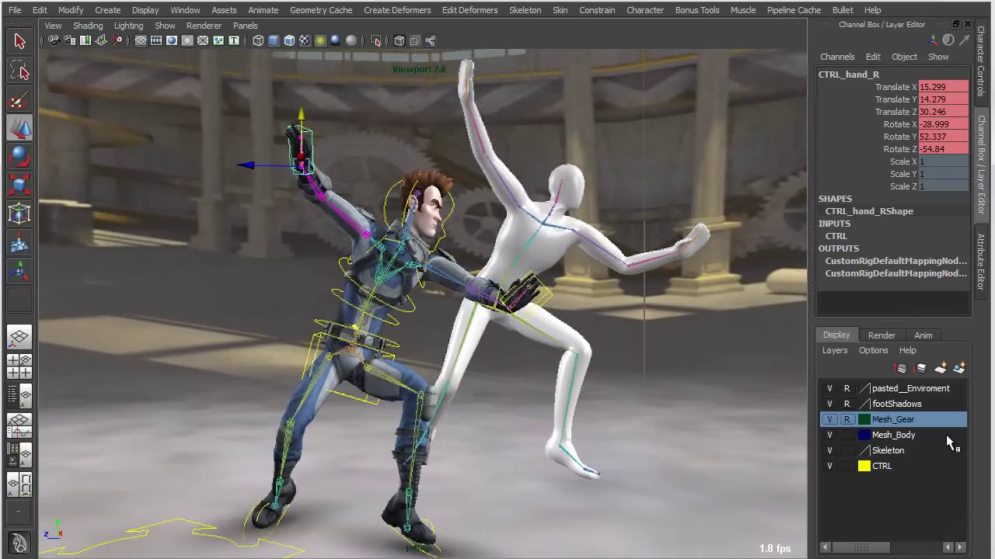
left_click(923, 336)
left_click(935, 390)
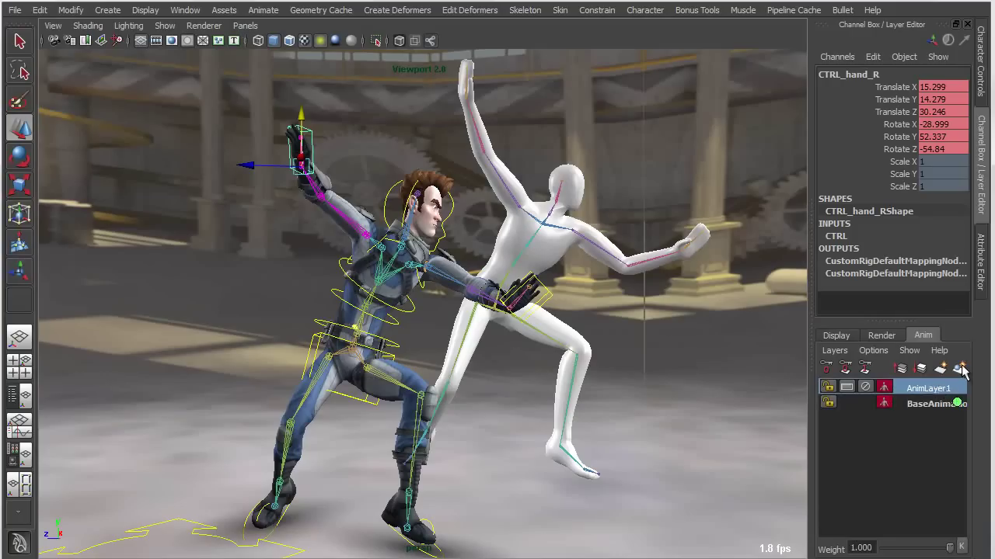
left_click(962, 368)
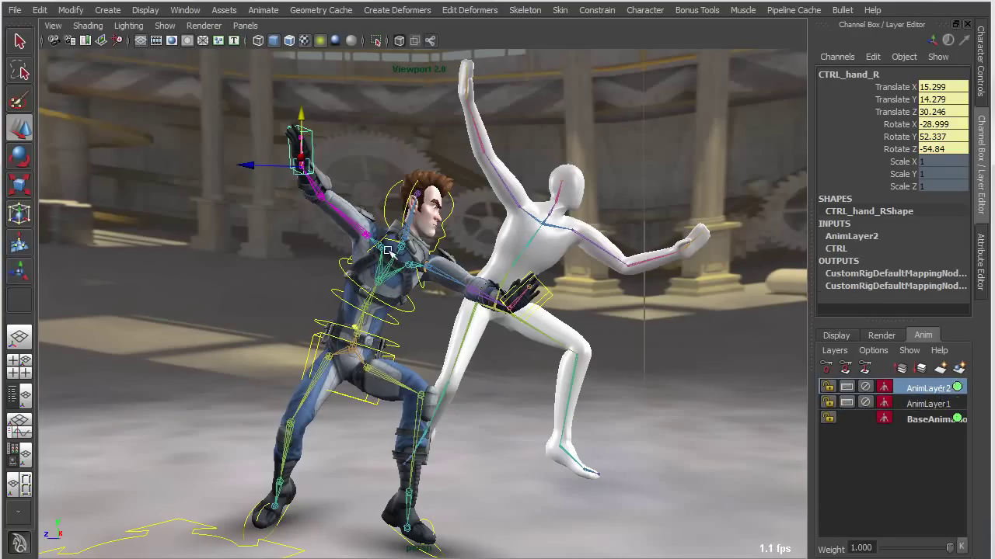
Move and rotate the right hand control on the new animation layer, bringing the hand close to the head
middle_click_drag(400, 250, 398, 263, "alt")
left_click_drag(301, 181, 450, 177)
key("e")
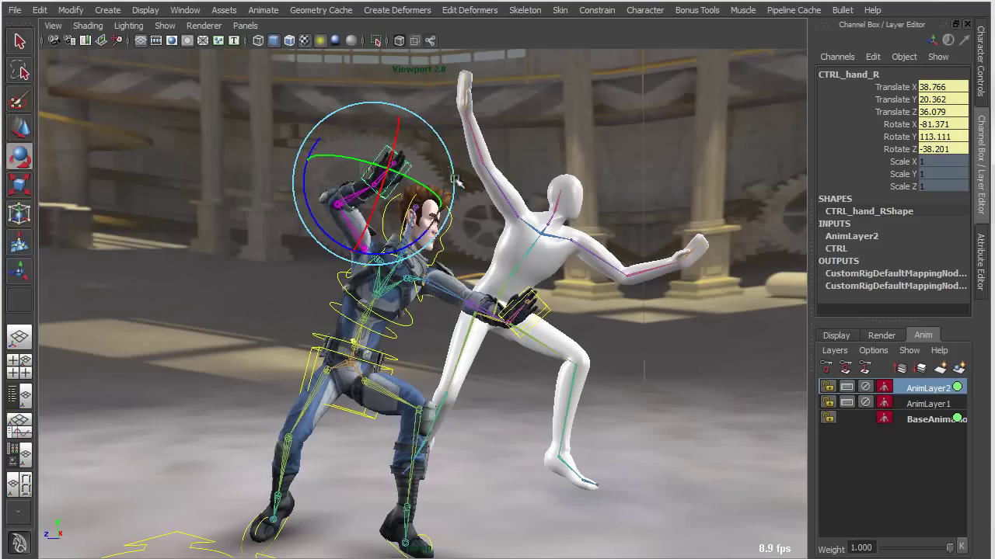
Play back the baked animation twice to review the right hand's layered adjustment
key("alt+v")
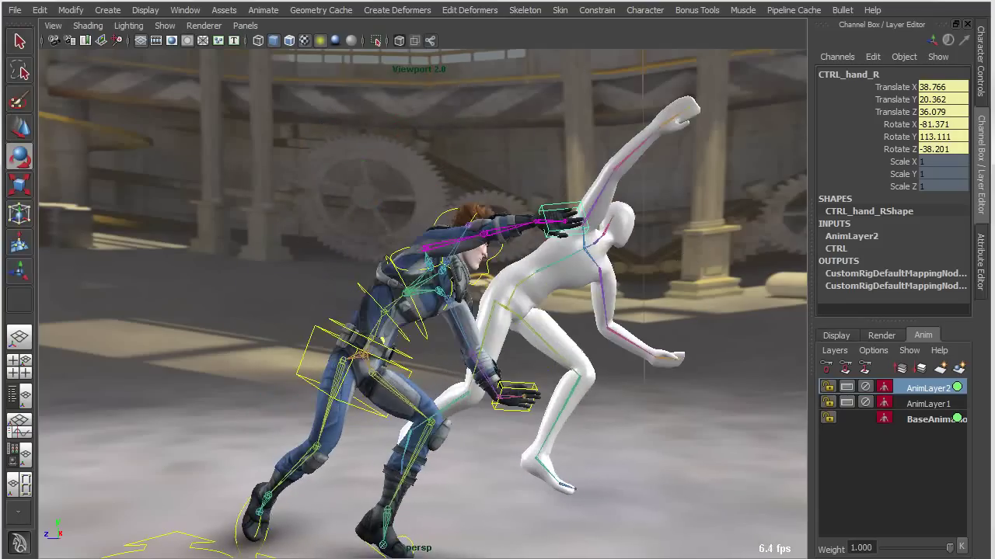
key("alt+v")
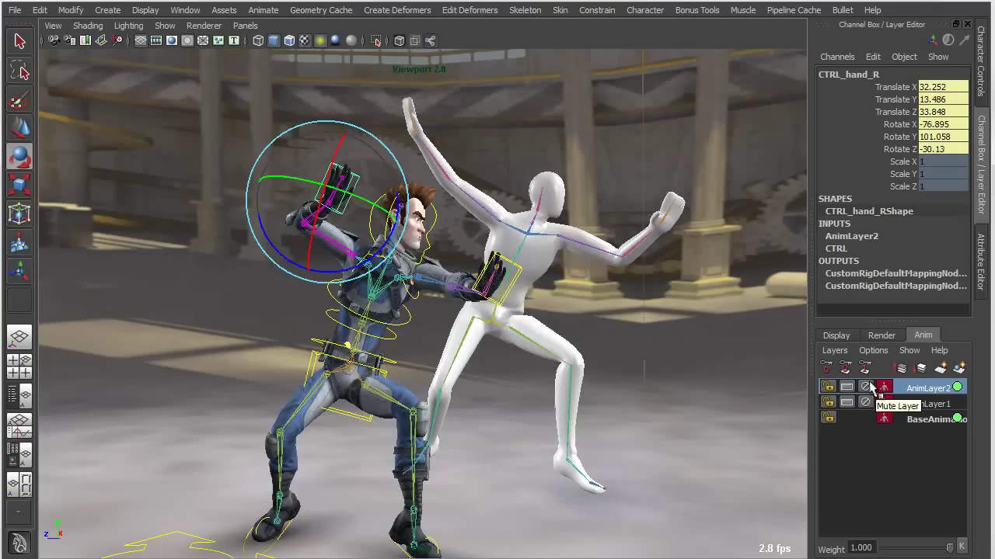
key("alt+v")
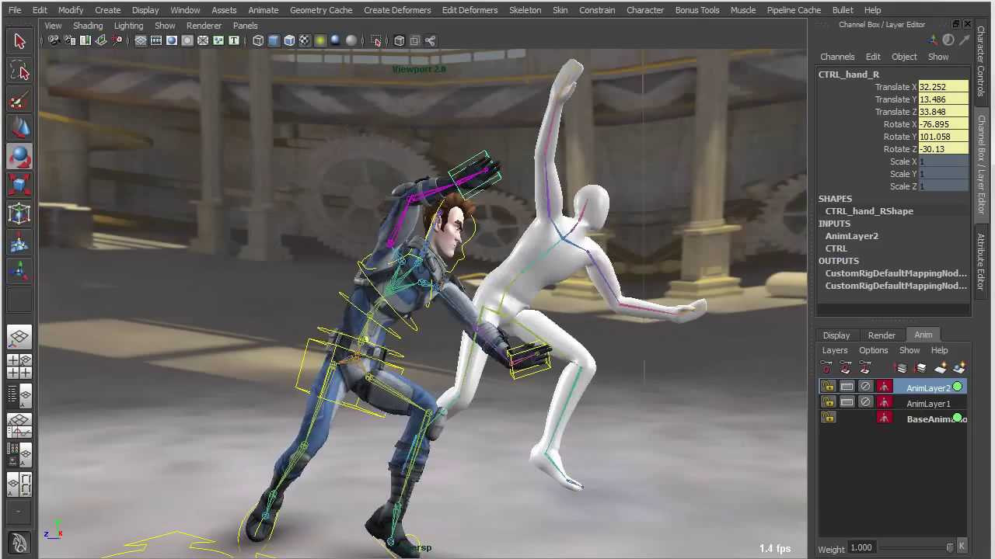
key("alt+v")
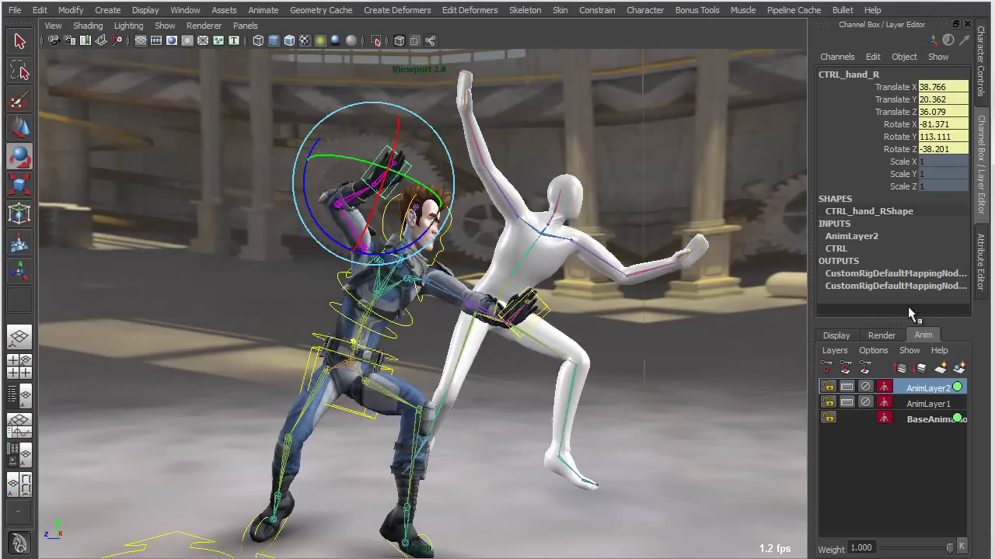
Mute and unmute the hand's animation layer to compare the poses, and play back the adjusted motion again
left_click(866, 386)
left_click(867, 386)
left_click(867, 387)
left_click(866, 386)
key("alt+v")
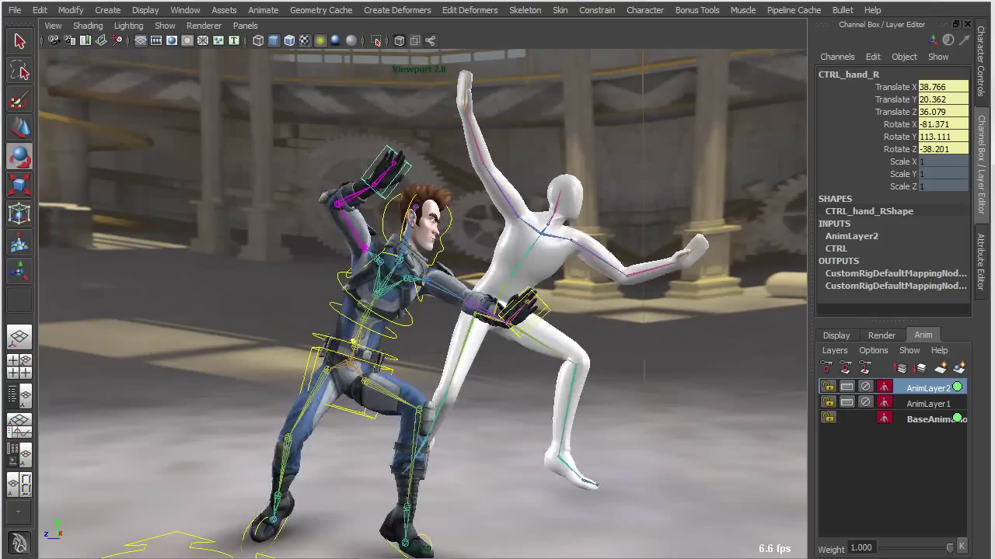
key("alt+v")
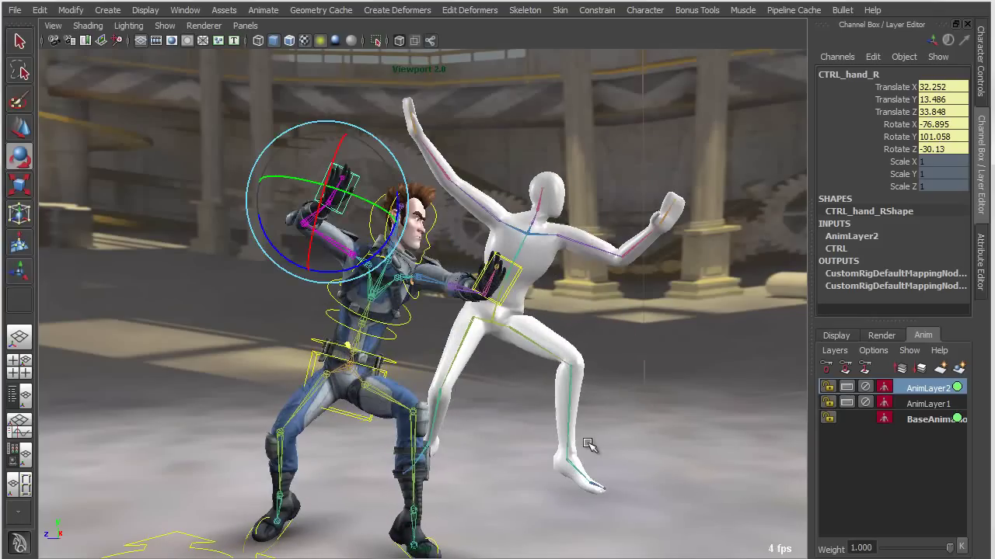
left_click_drag(605, 450, 562, 465, "alt")
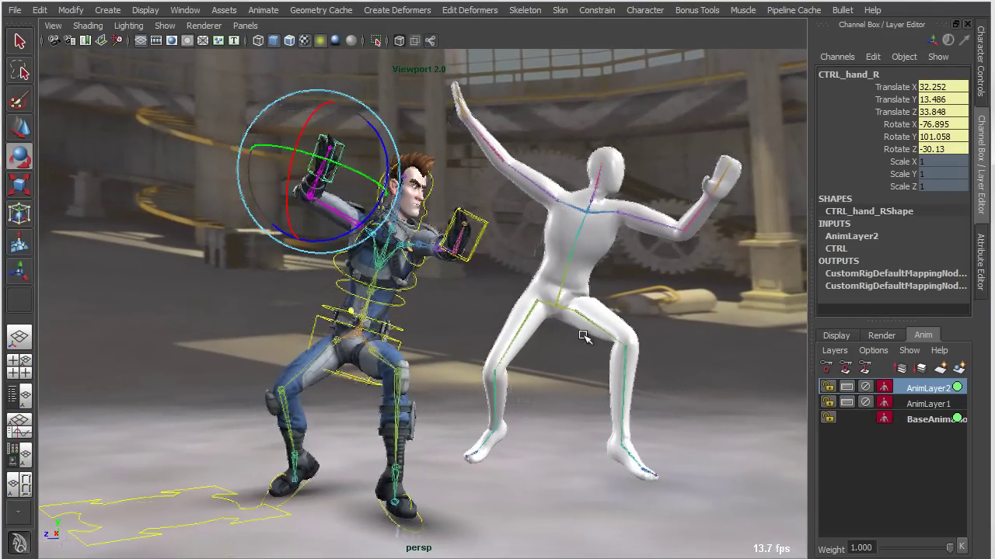